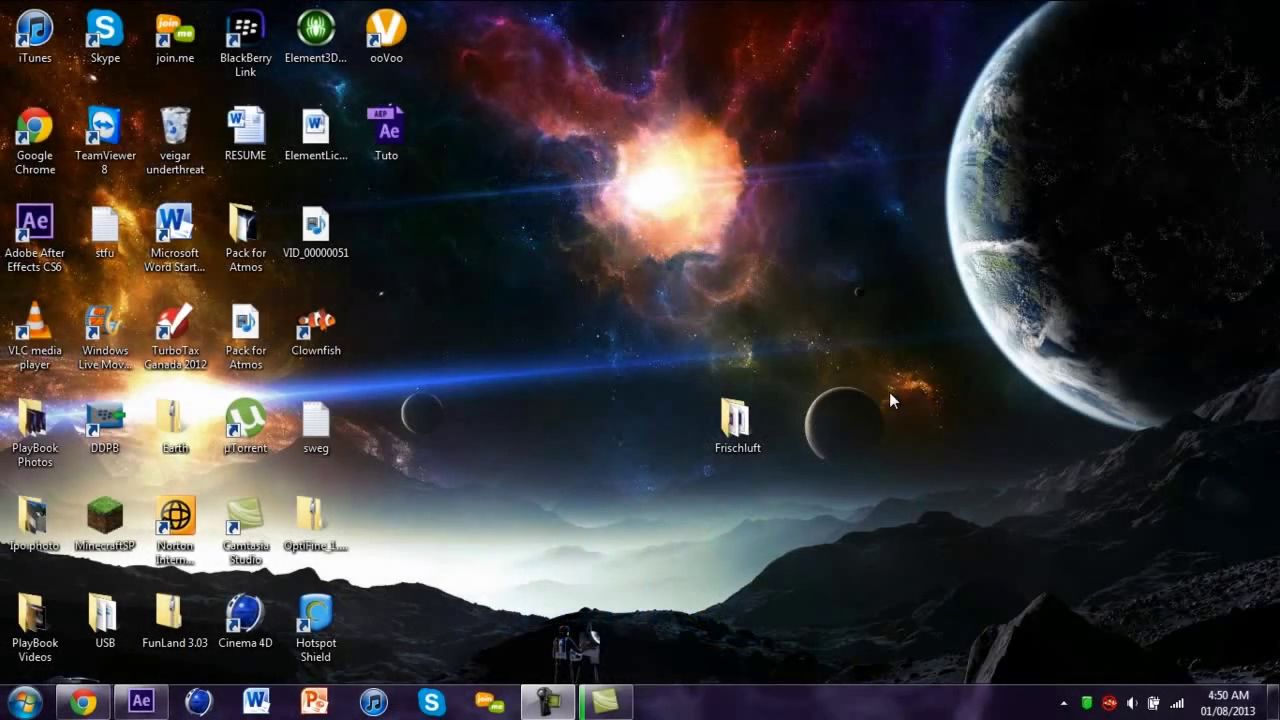
Select the Frischluft folder on the desktop and bring the Etoile YouTube page to the front.
{"action": "left_click_drag", "start_coordinate": [910, 320], "coordinate": [624, 543]}
{"action": "left_click", "coordinate": [624, 543]}
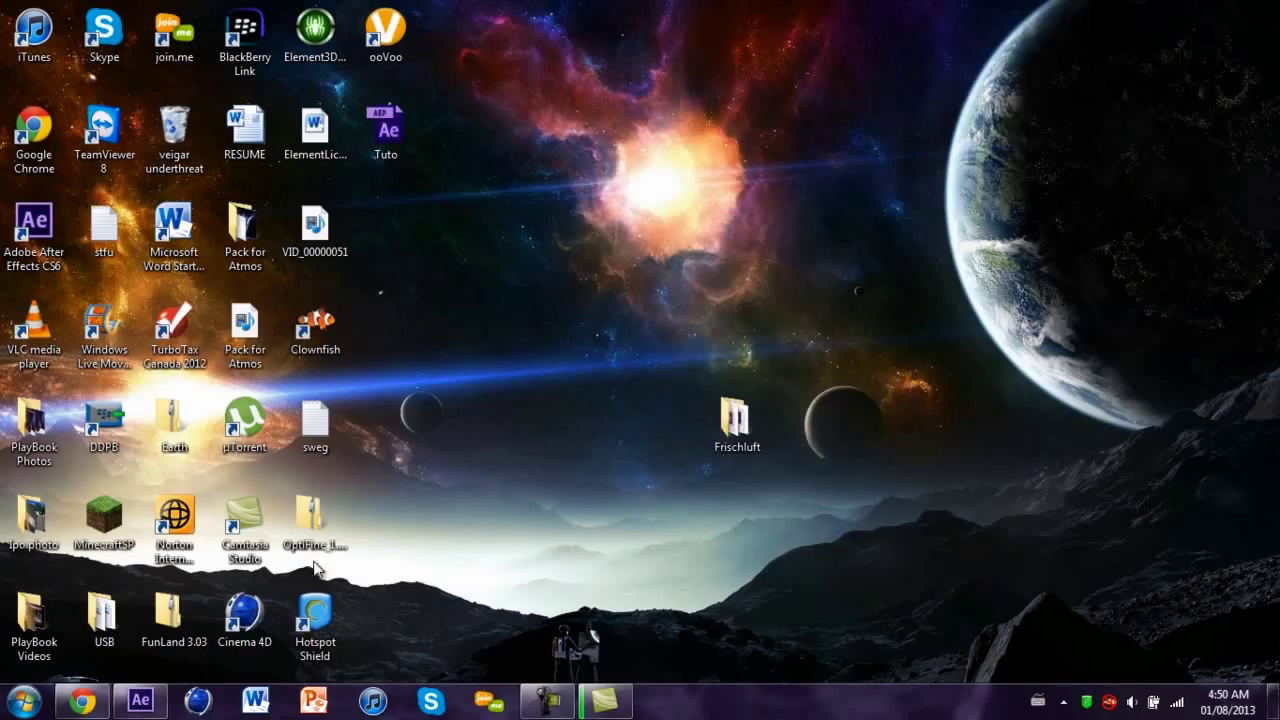
{"action": "left_click", "coordinate": [83, 703]}
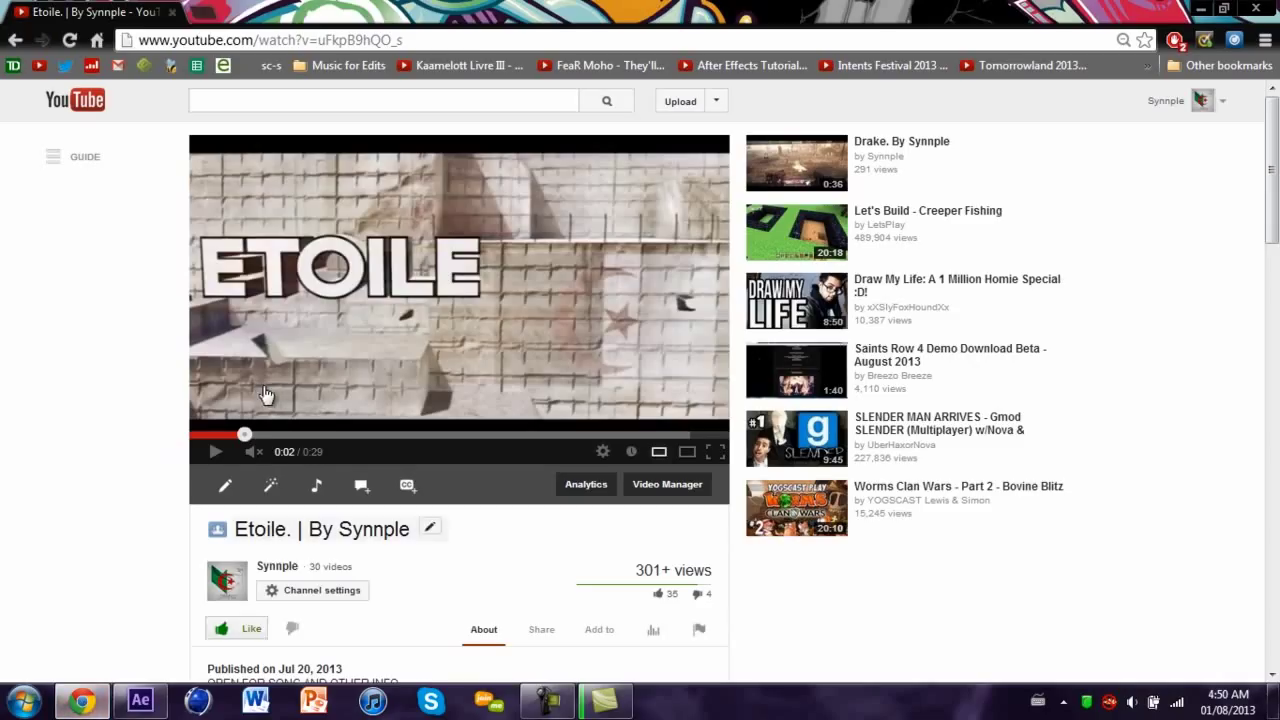
Play the Etoile video with brief pauses, stop it at 0:20, and minimize the browser.
{"action": "left_click", "coordinate": [210, 455]}
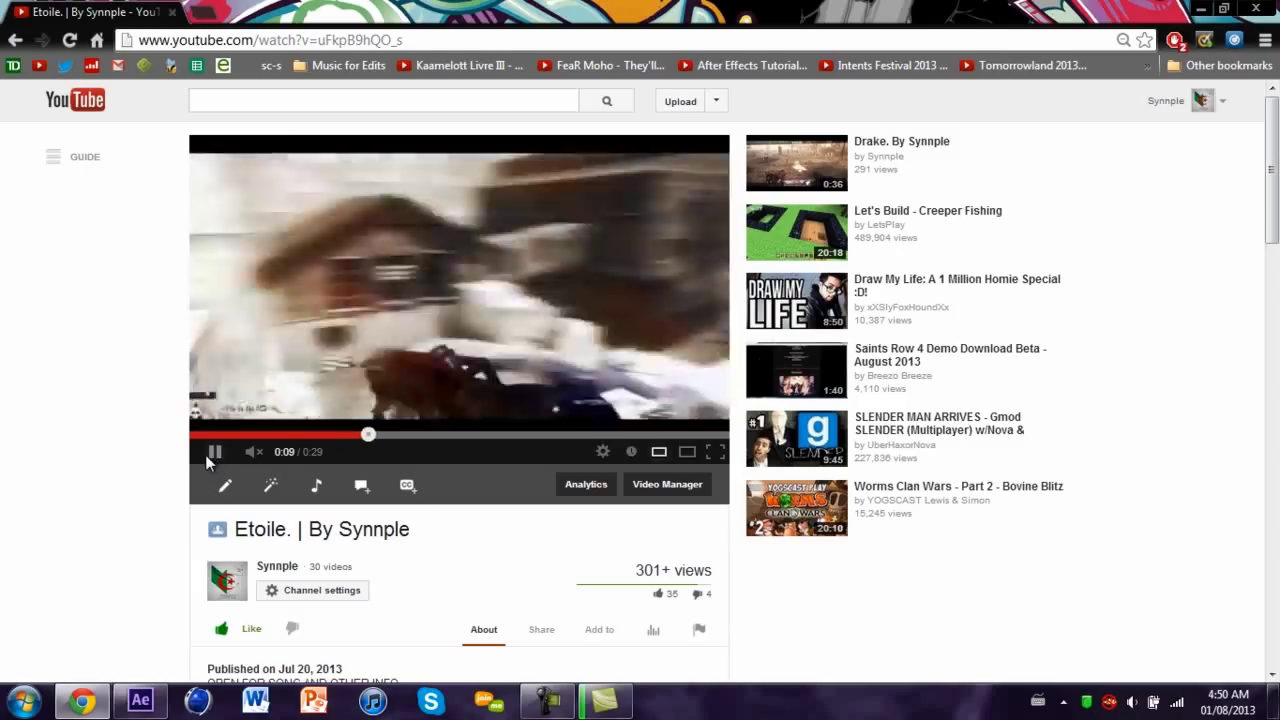
{"action": "left_click", "coordinate": [207, 455]}
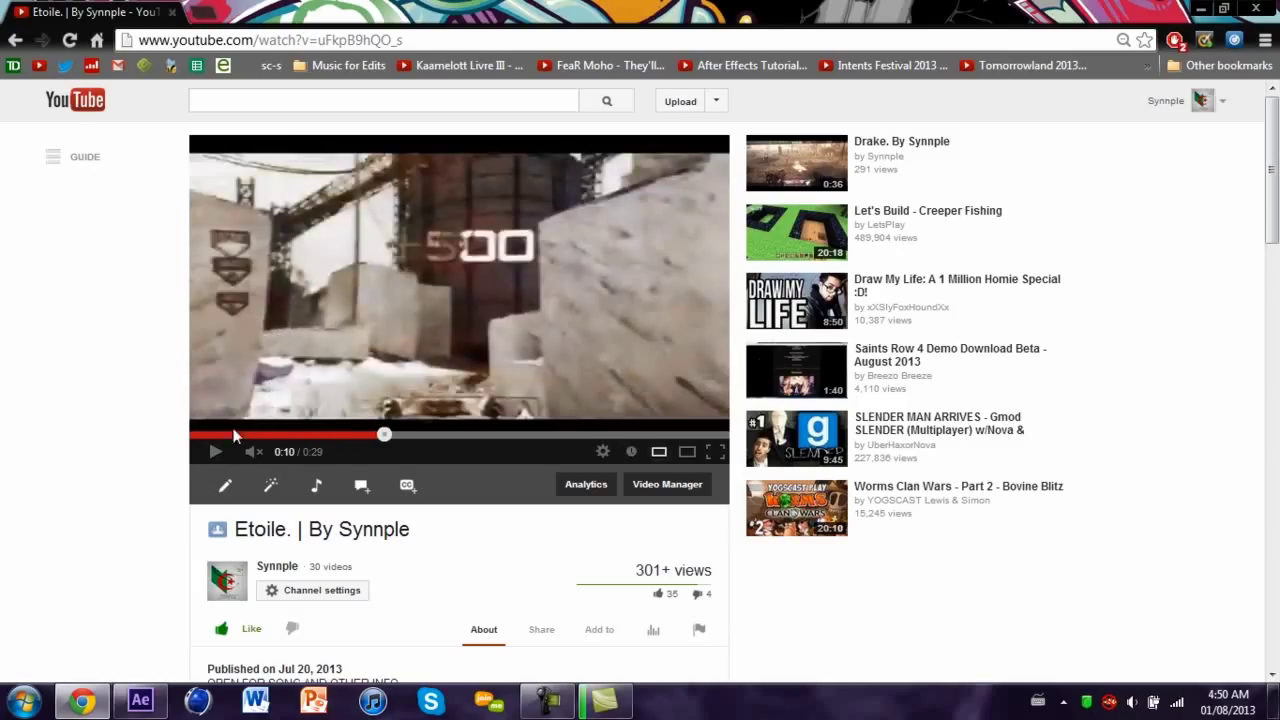
{"action": "left_click", "coordinate": [216, 453]}
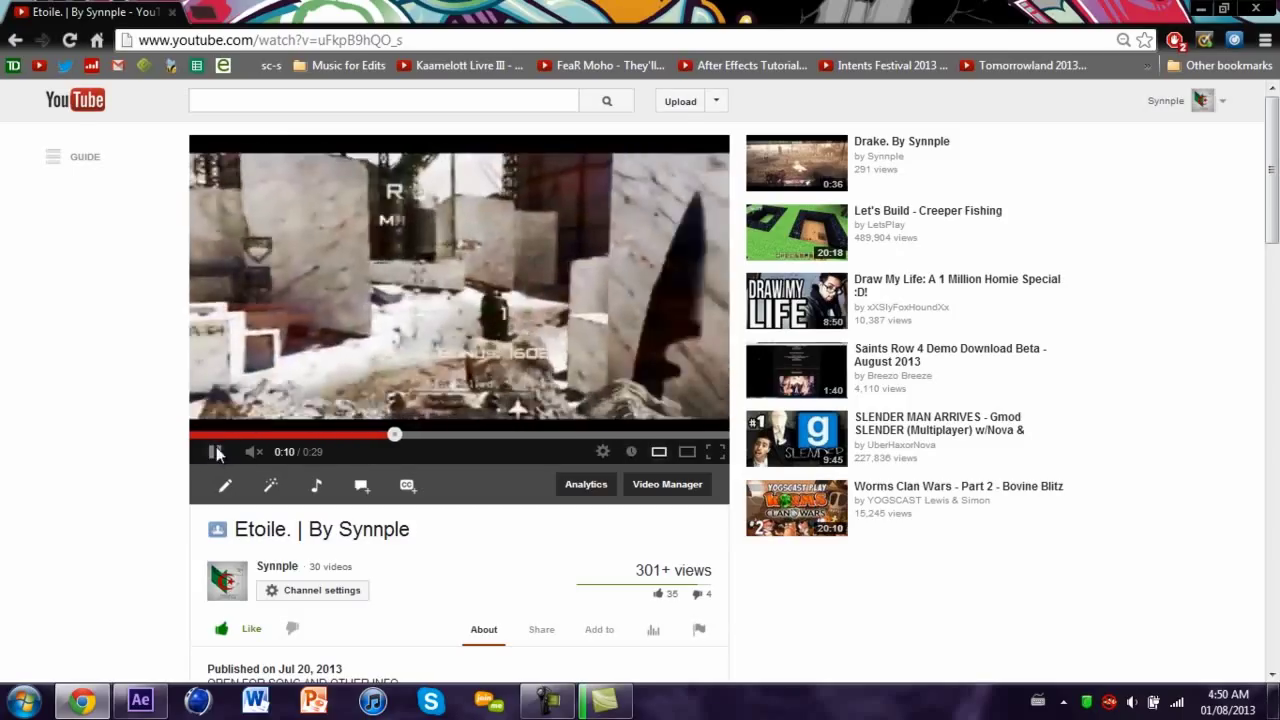
{"action": "left_click", "coordinate": [213, 451]}
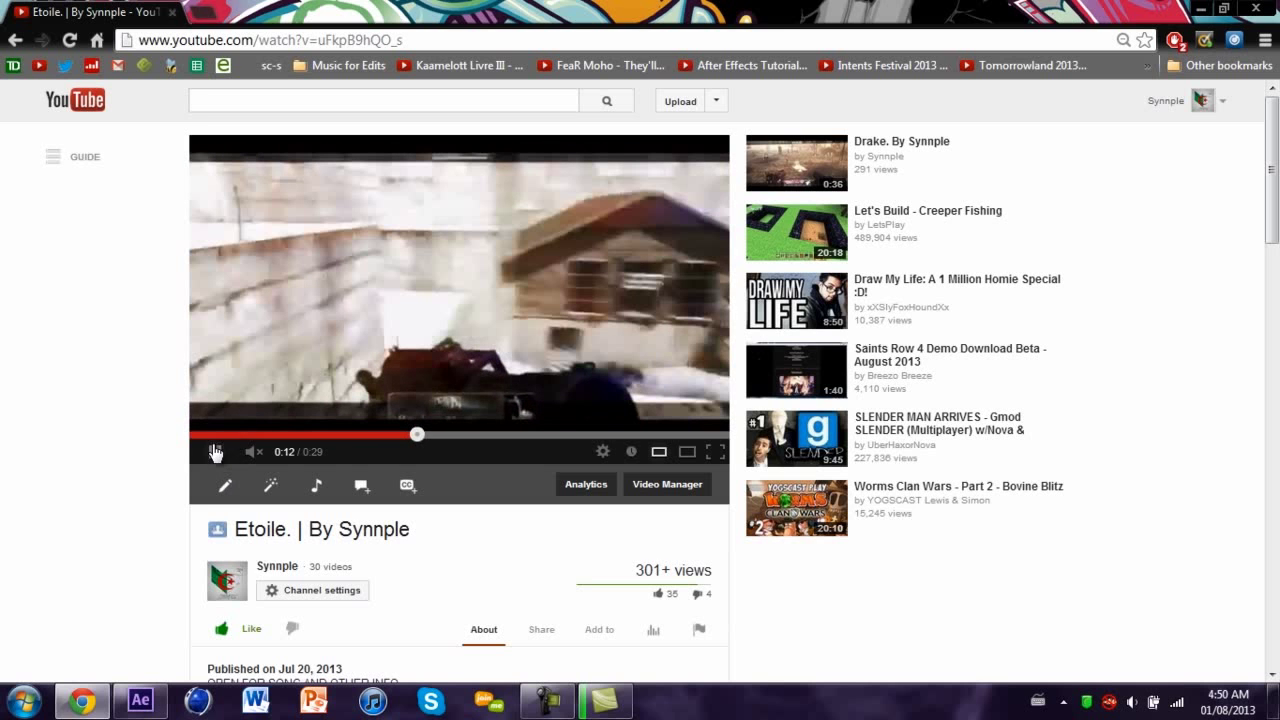
{"action": "left_click", "coordinate": [214, 453]}
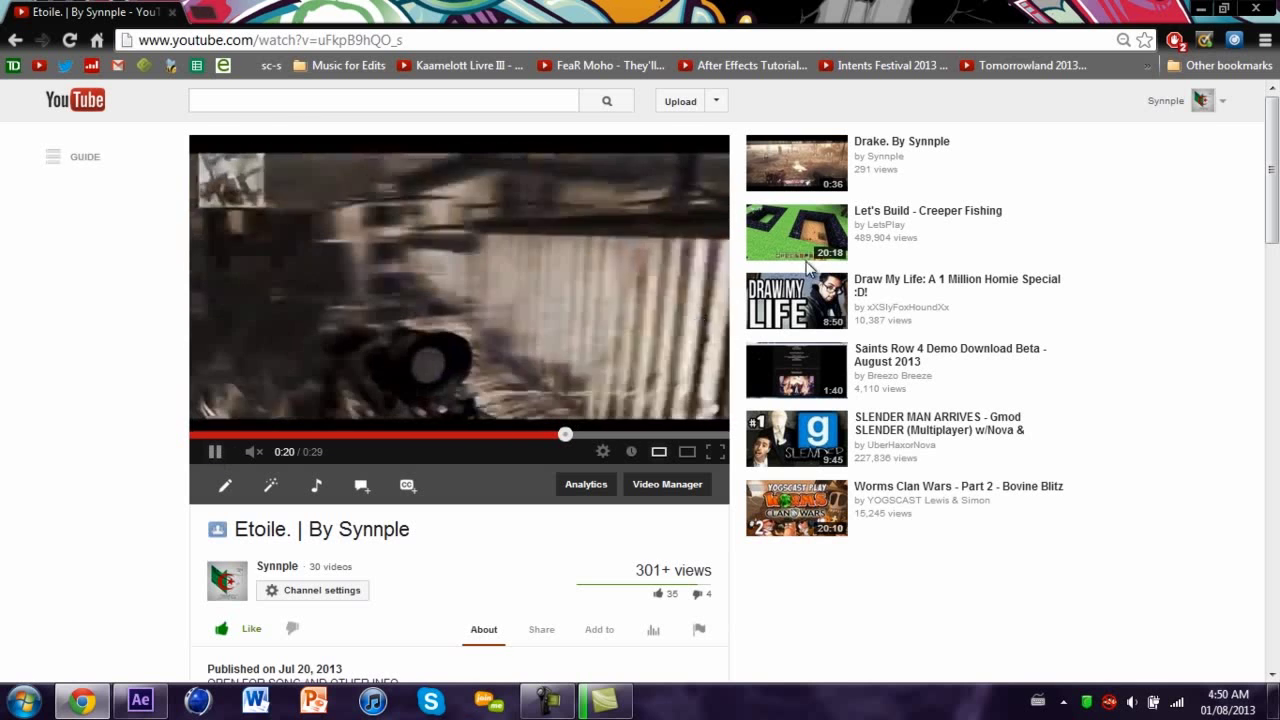
{"action": "left_click", "coordinate": [215, 453]}
{"action": "left_click", "coordinate": [1203, 10]}
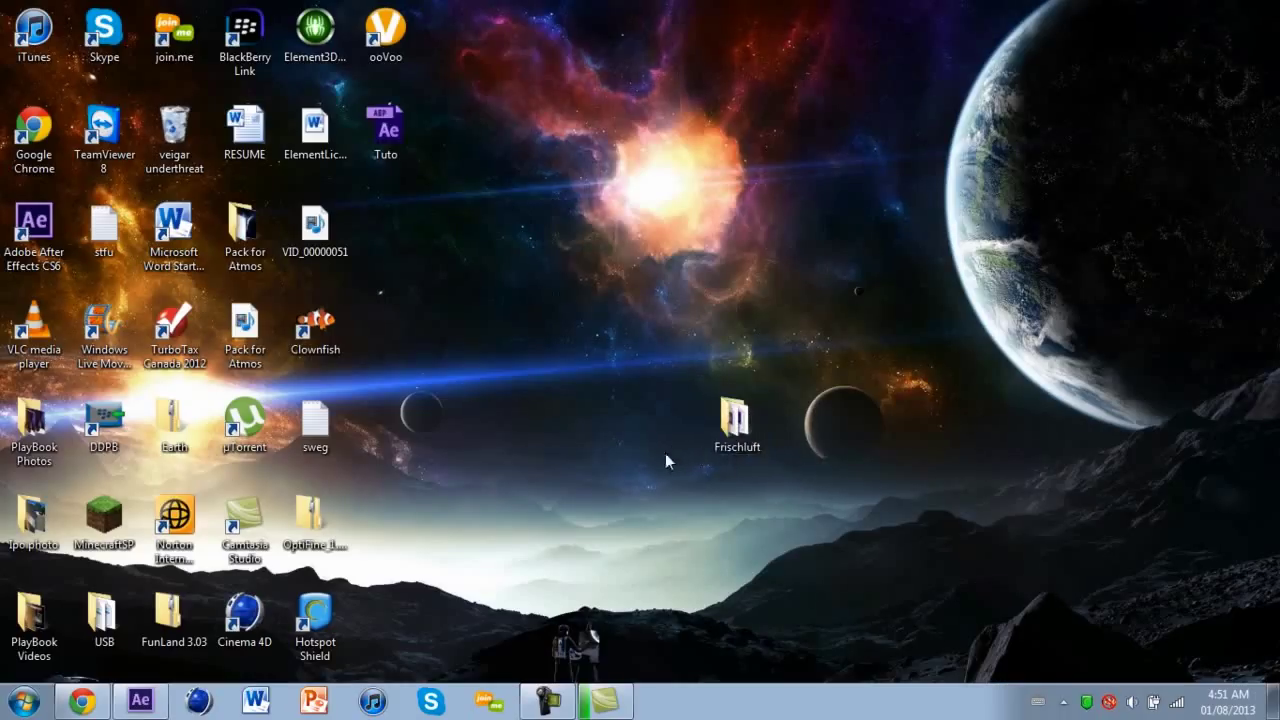
Browse from Computer to C: > Program Files > Adobe > Adobe After Effects CS6 > Support Files.
{"action": "left_click", "coordinate": [43, 712]}
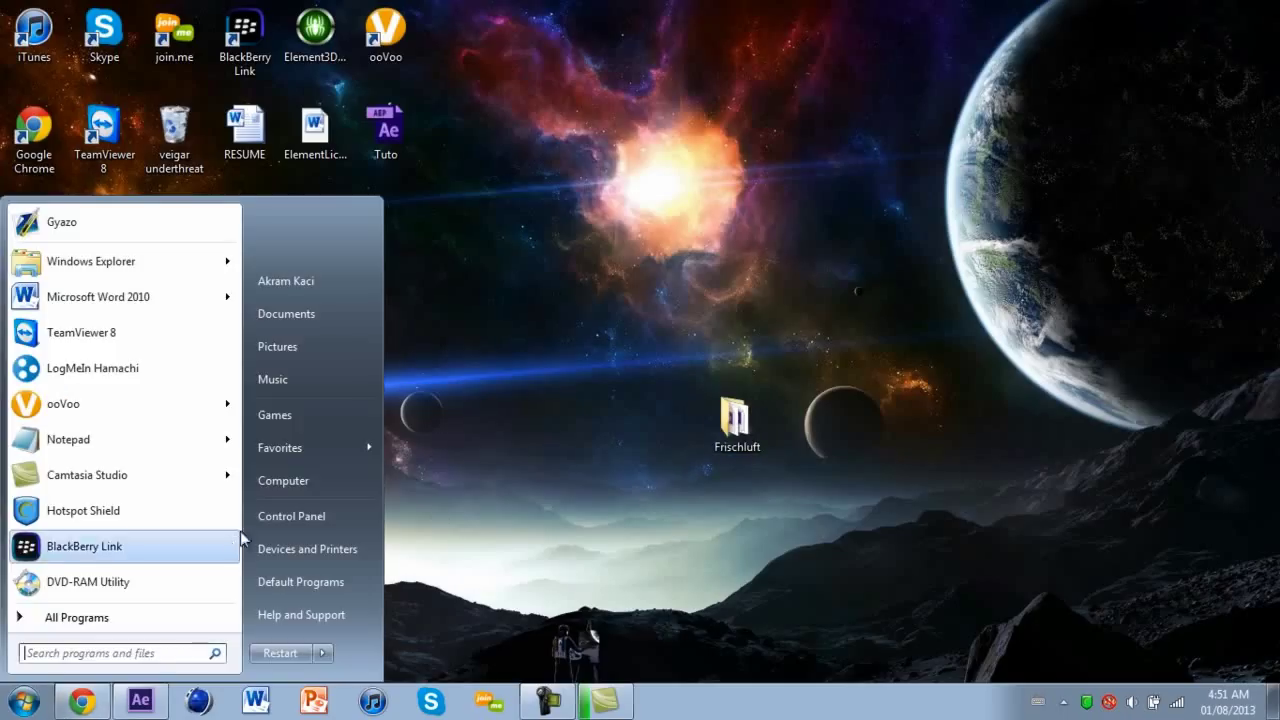
{"action": "left_click", "coordinate": [297, 483]}
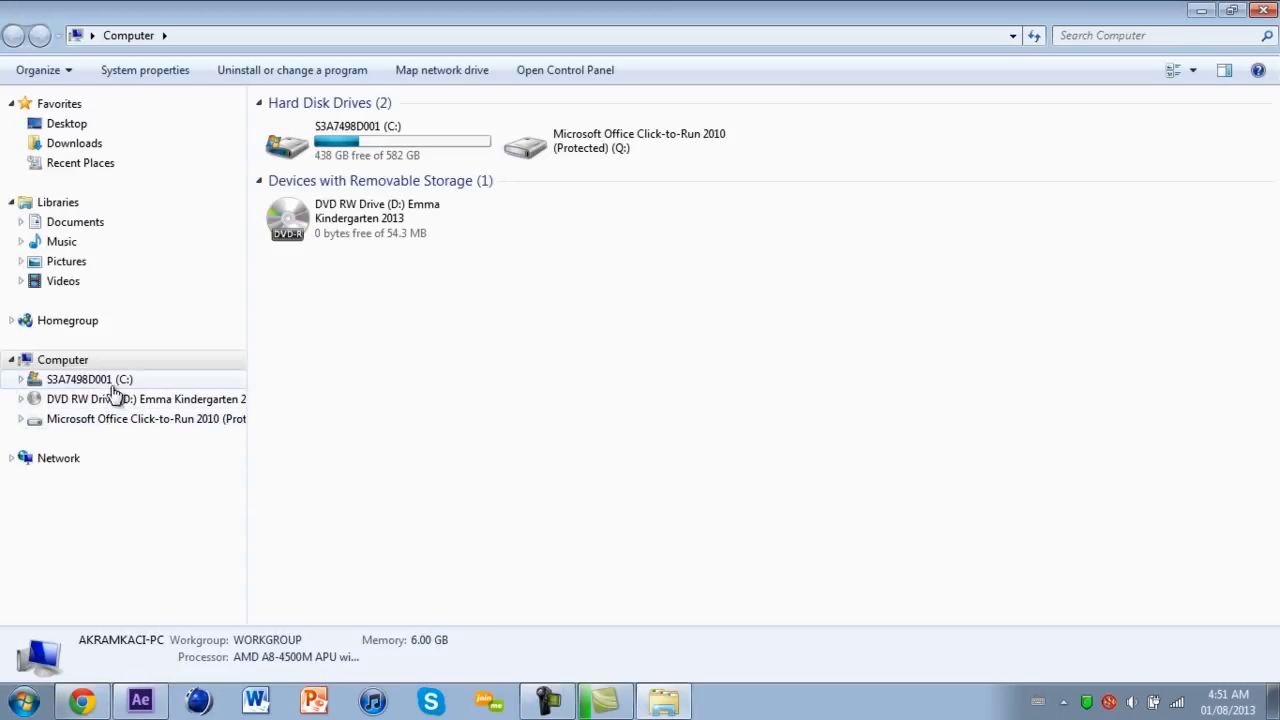
{"action": "left_click", "coordinate": [114, 381]}
{"action": "double_click", "coordinate": [348, 143]}
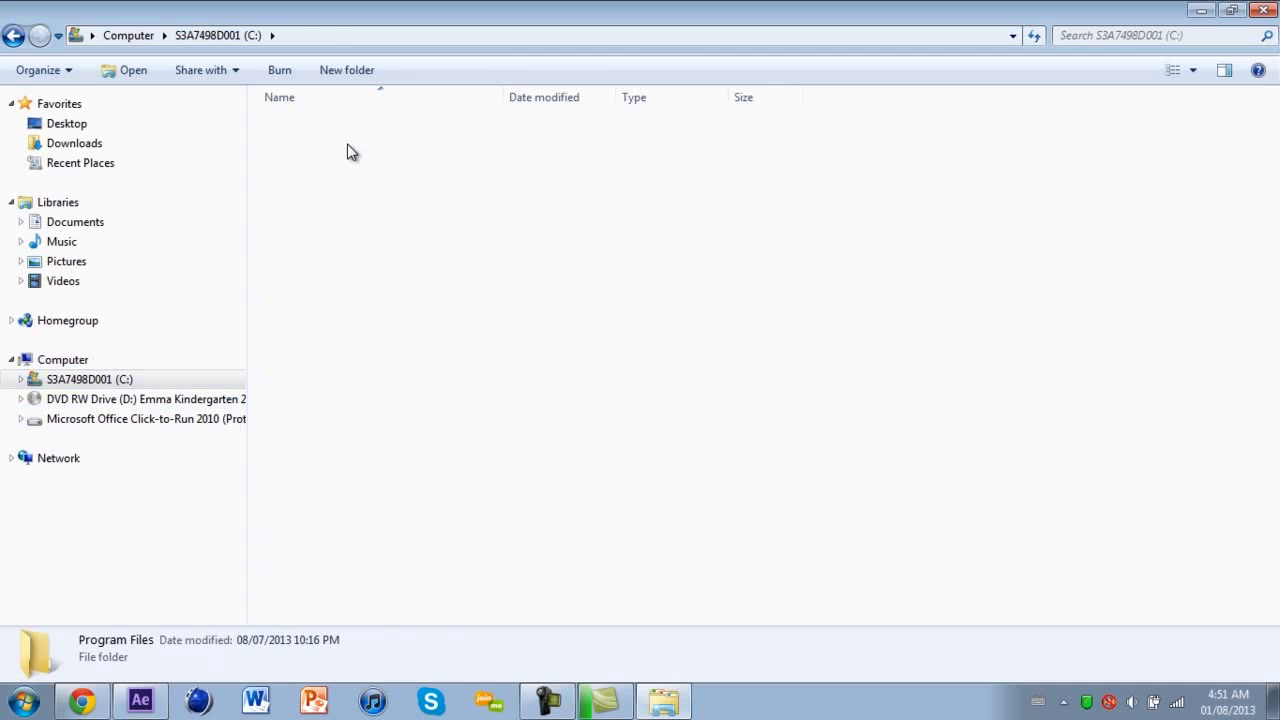
{"action": "double_click", "coordinate": [368, 126]}
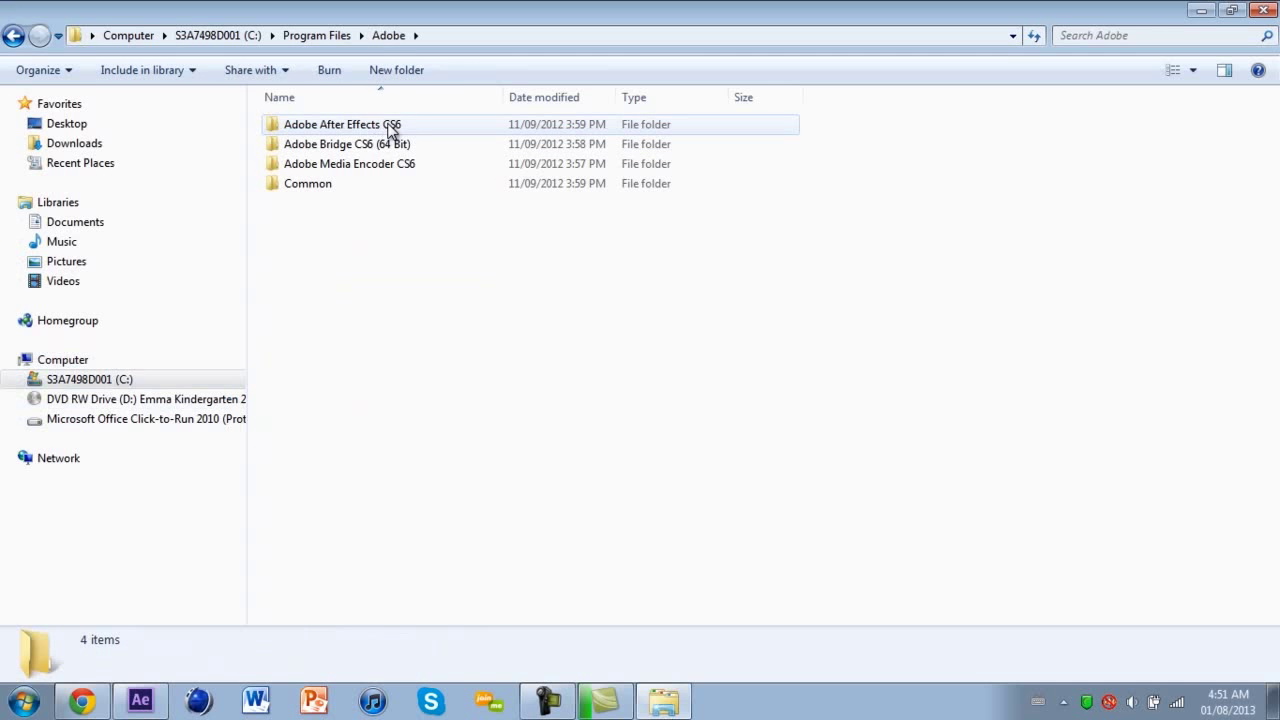
{"action": "double_click", "coordinate": [370, 128]}
{"action": "double_click", "coordinate": [369, 130]}
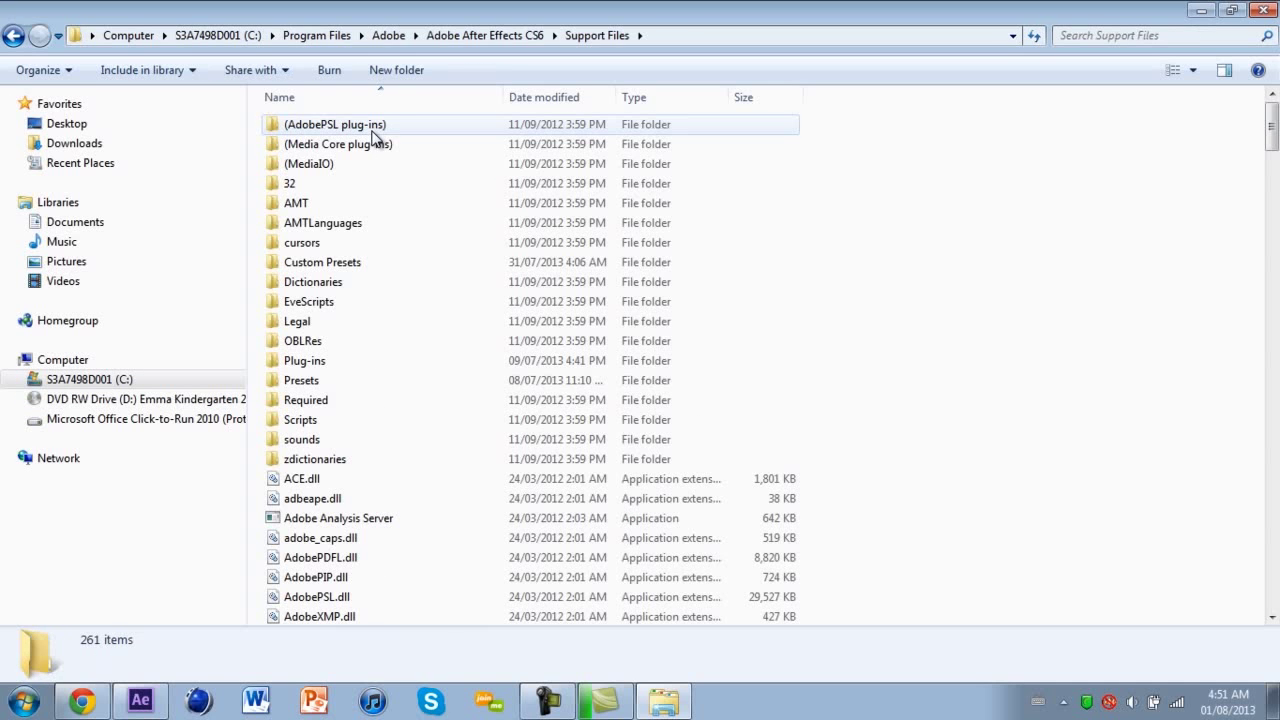
Open Plug-ins, select the Frischluft folder, then close Explorer and return to After Effects.
{"action": "left_click", "coordinate": [327, 366]}
{"action": "double_click", "coordinate": [327, 366]}
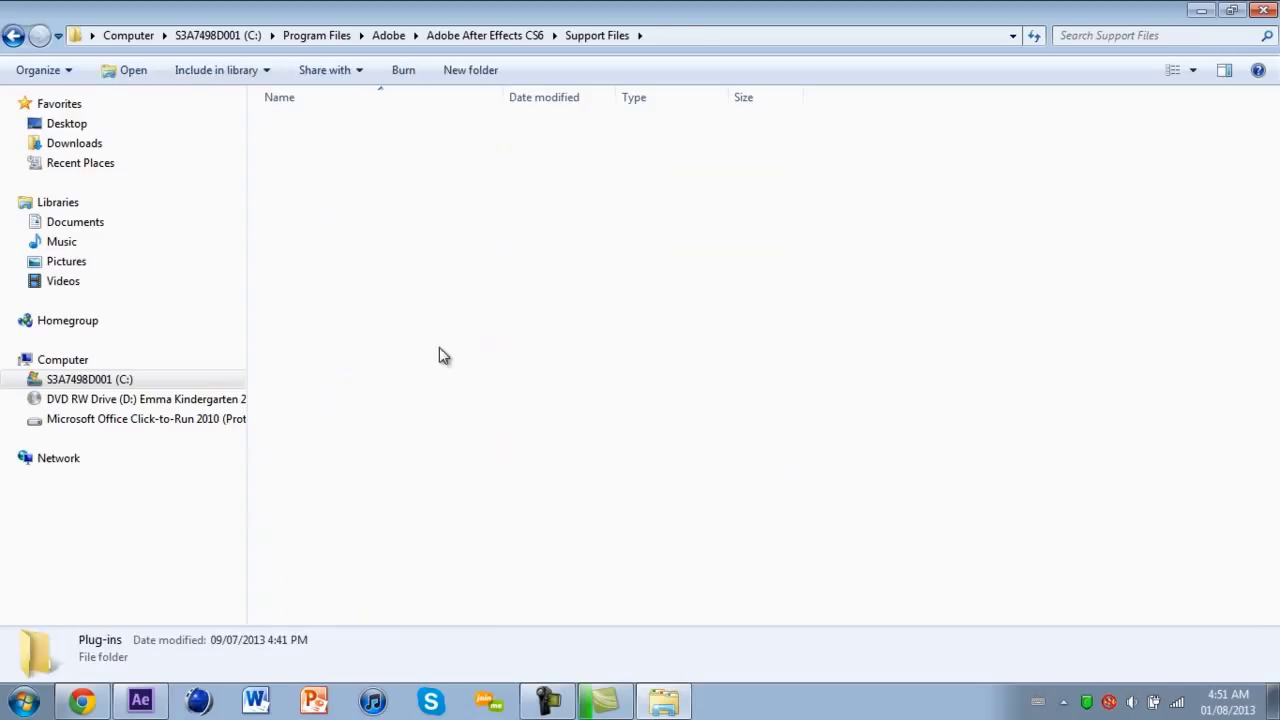
{"action": "left_click", "coordinate": [328, 185]}
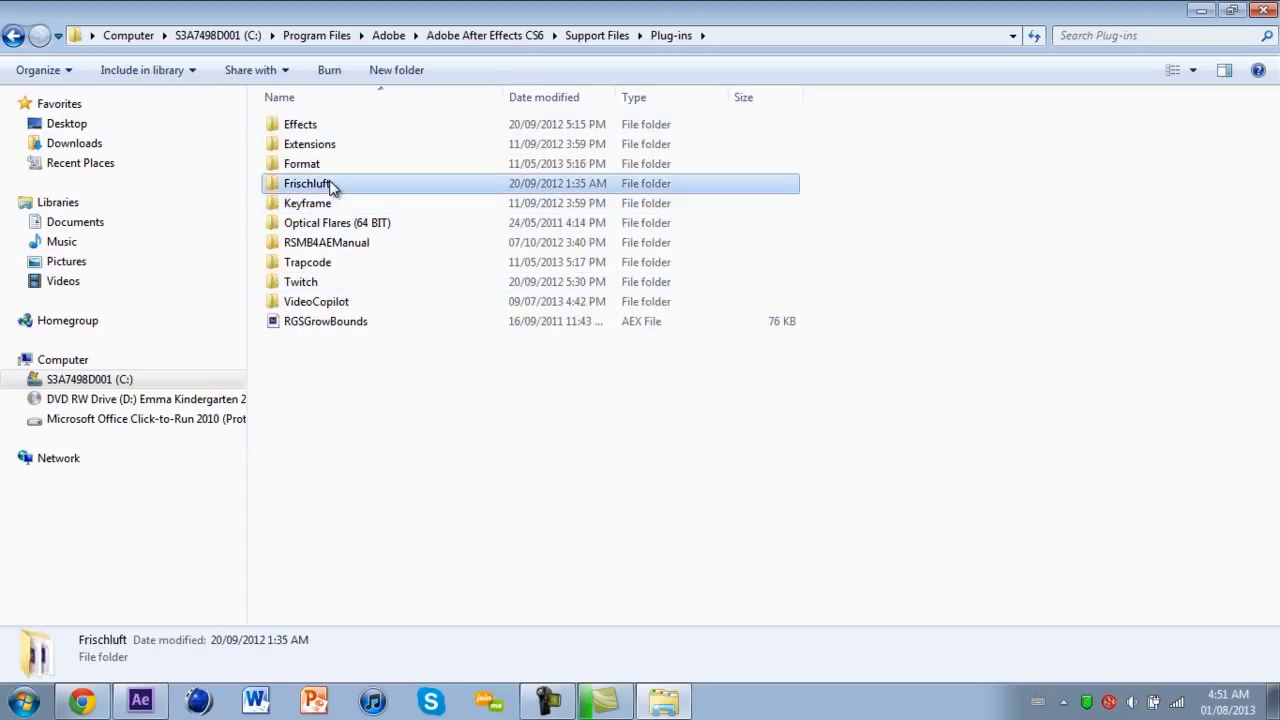
{"action": "left_click", "coordinate": [1263, 10]}
{"action": "left_click", "coordinate": [139, 703]}
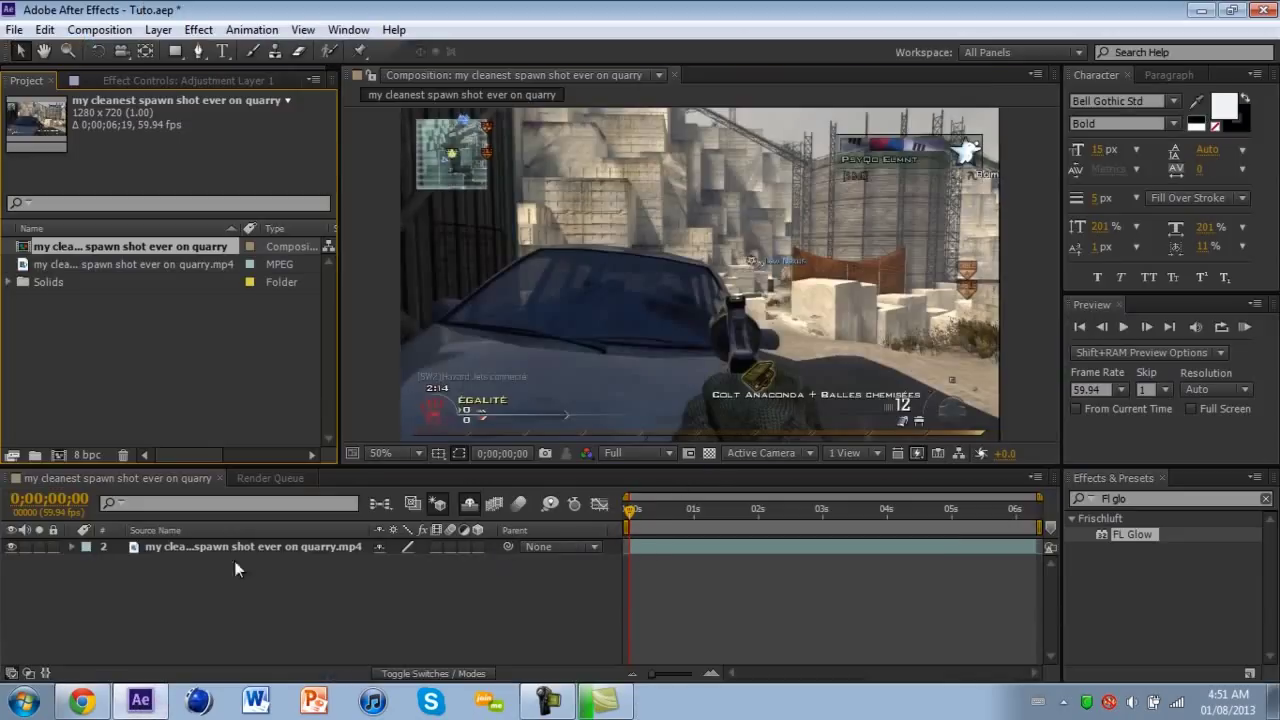
Clear the effects search and add a new adjustment layer to the composition.
{"action": "left_click", "coordinate": [1195, 497]}
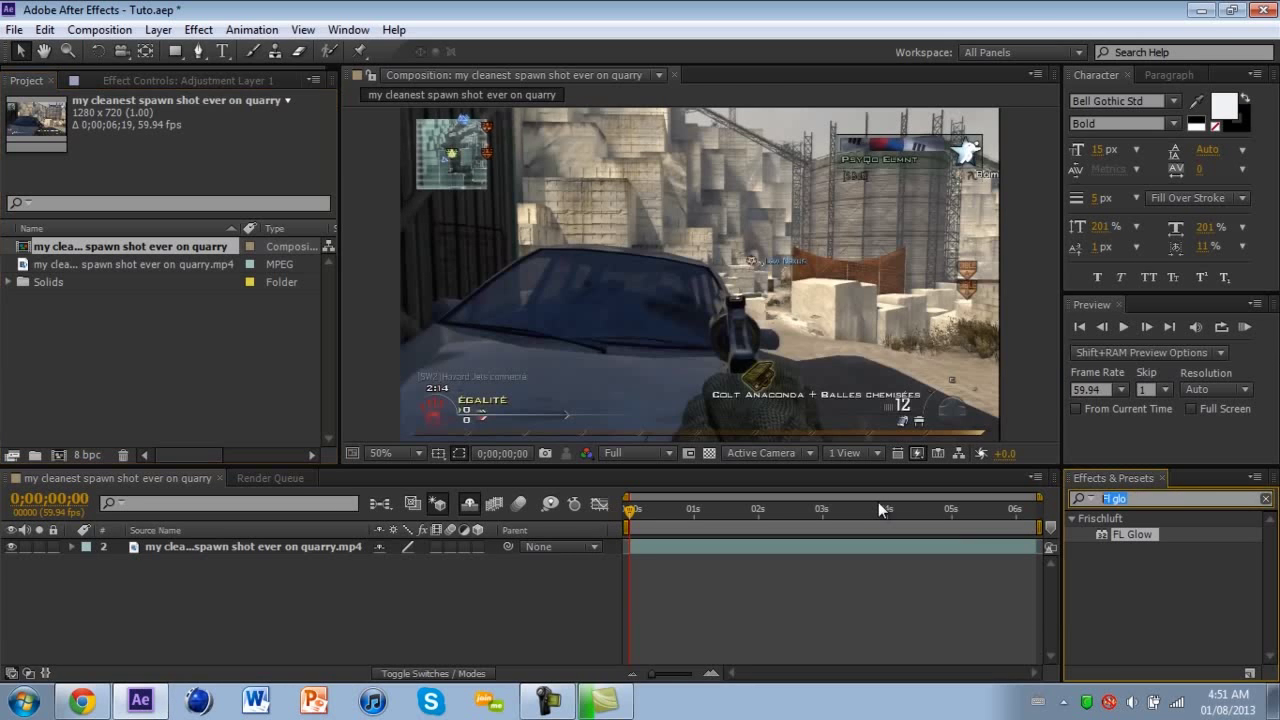
{"action": "left_click", "coordinate": [160, 28]}
{"action": "left_click", "coordinate": [177, 570]}
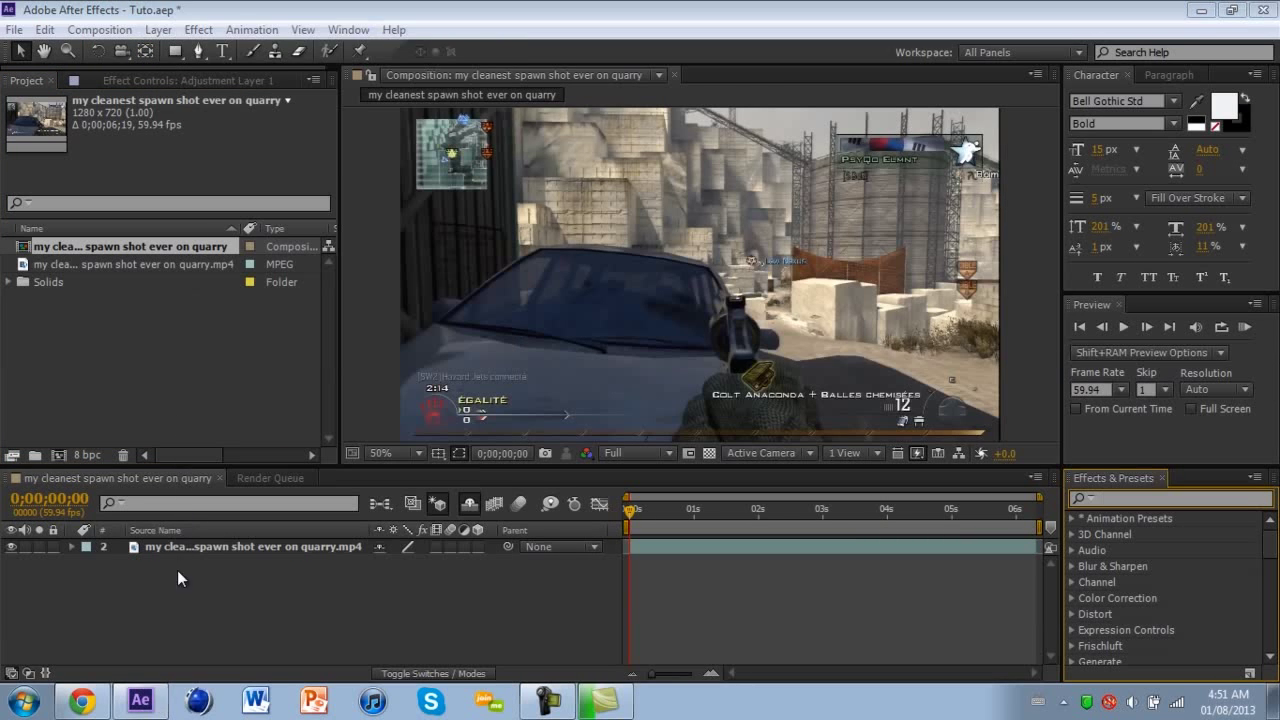
{"action": "left_click", "coordinate": [160, 29]}
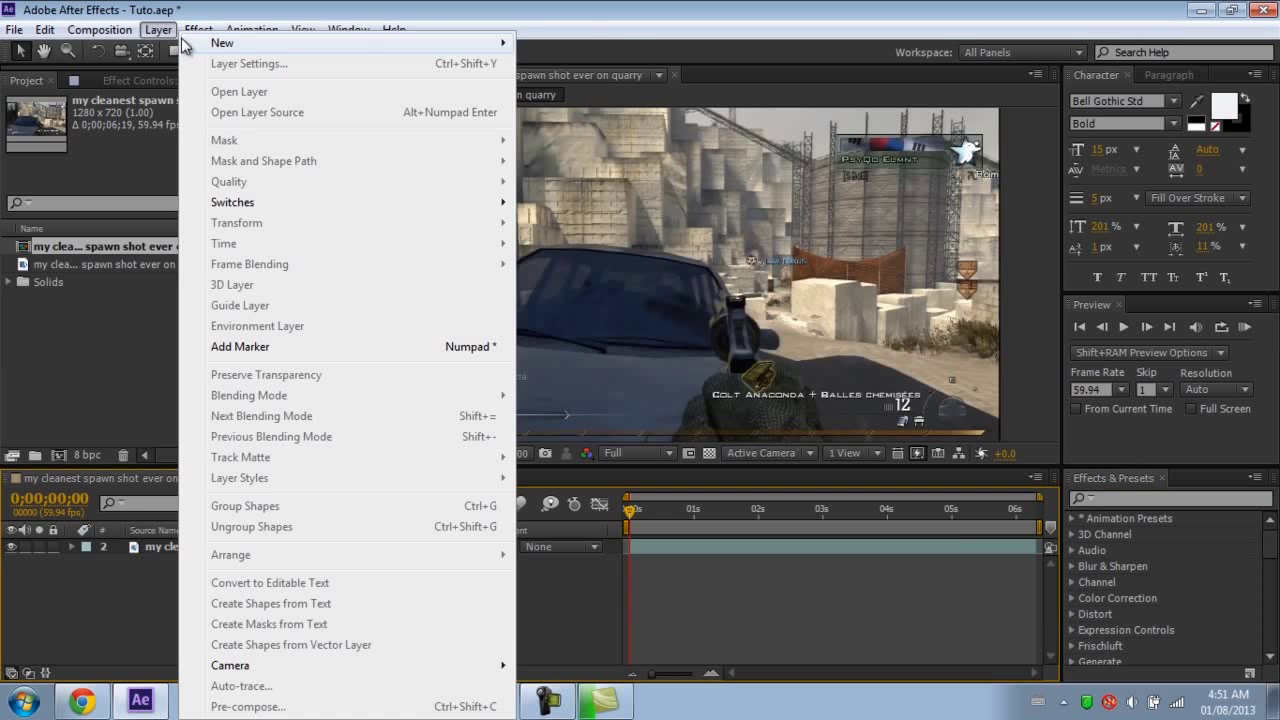
{"action": "mouse_move", "coordinate": [222, 43]}
{"action": "left_click", "coordinate": [633, 167]}
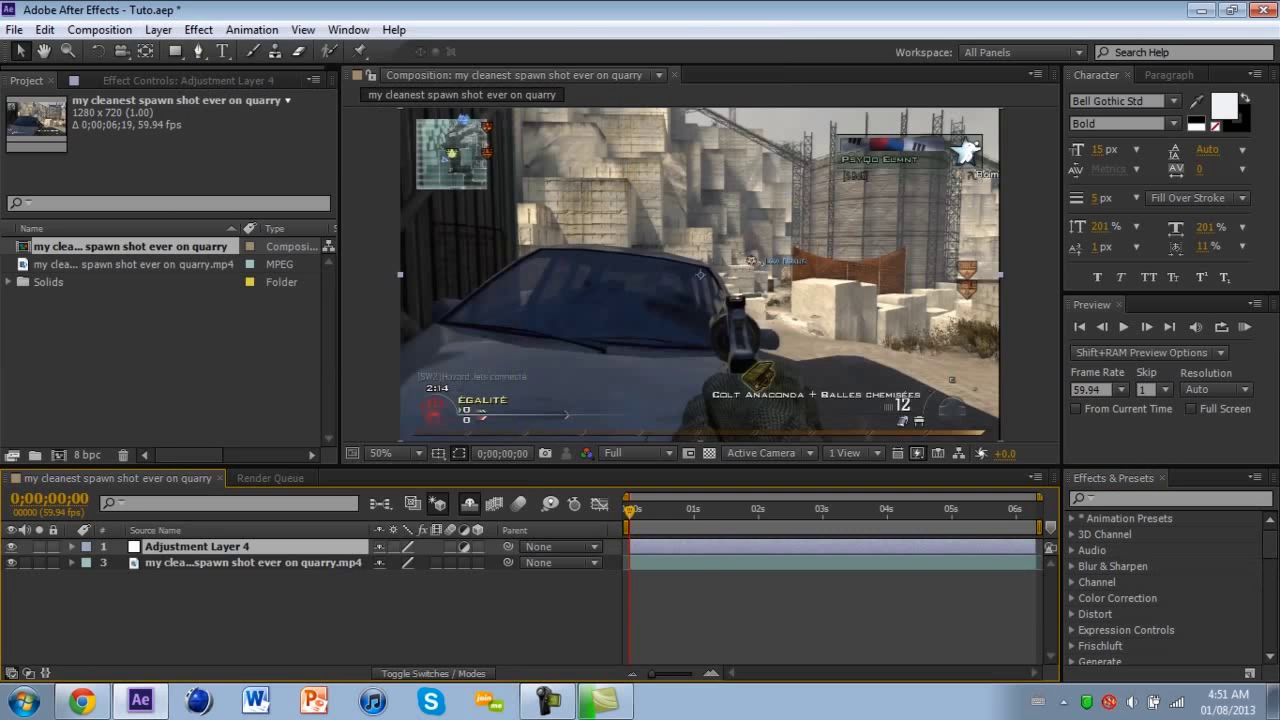
Search 'Fl glow' in Effects & Presets and apply FL Glow to Adjustment Layer 4.
{"action": "left_click", "coordinate": [1176, 497]}
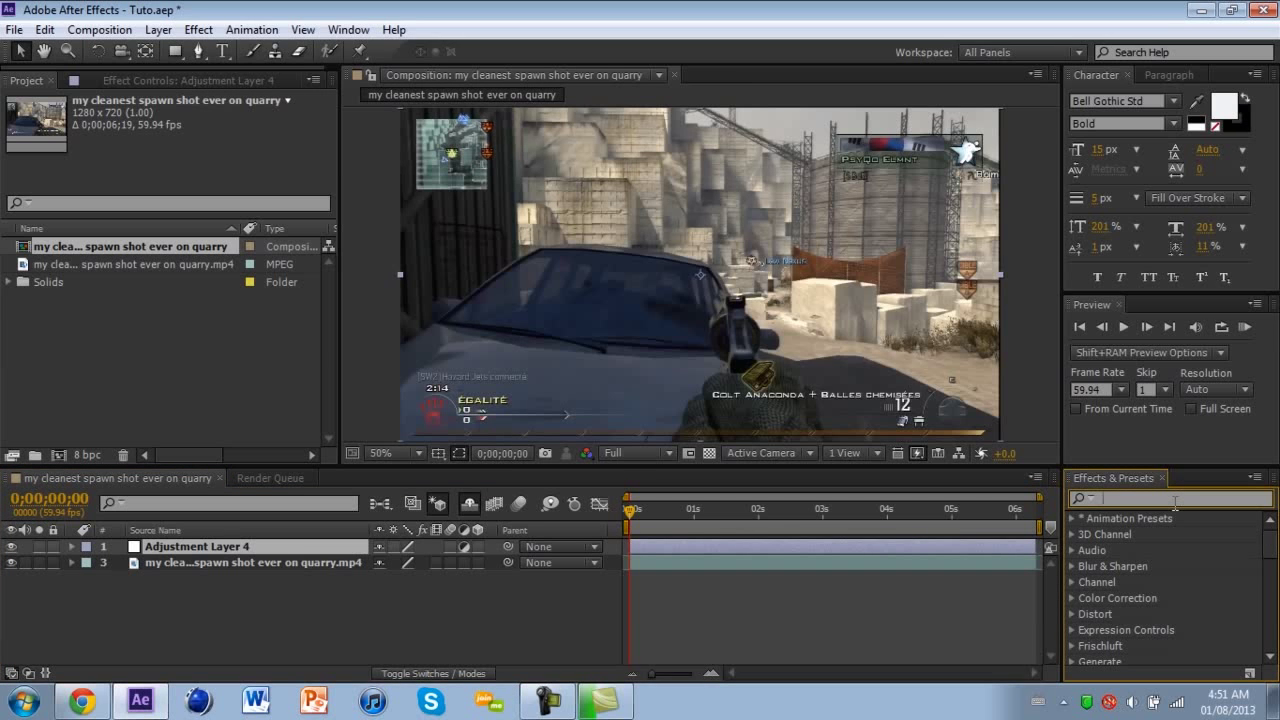
{"action": "type", "text": "Fl"}
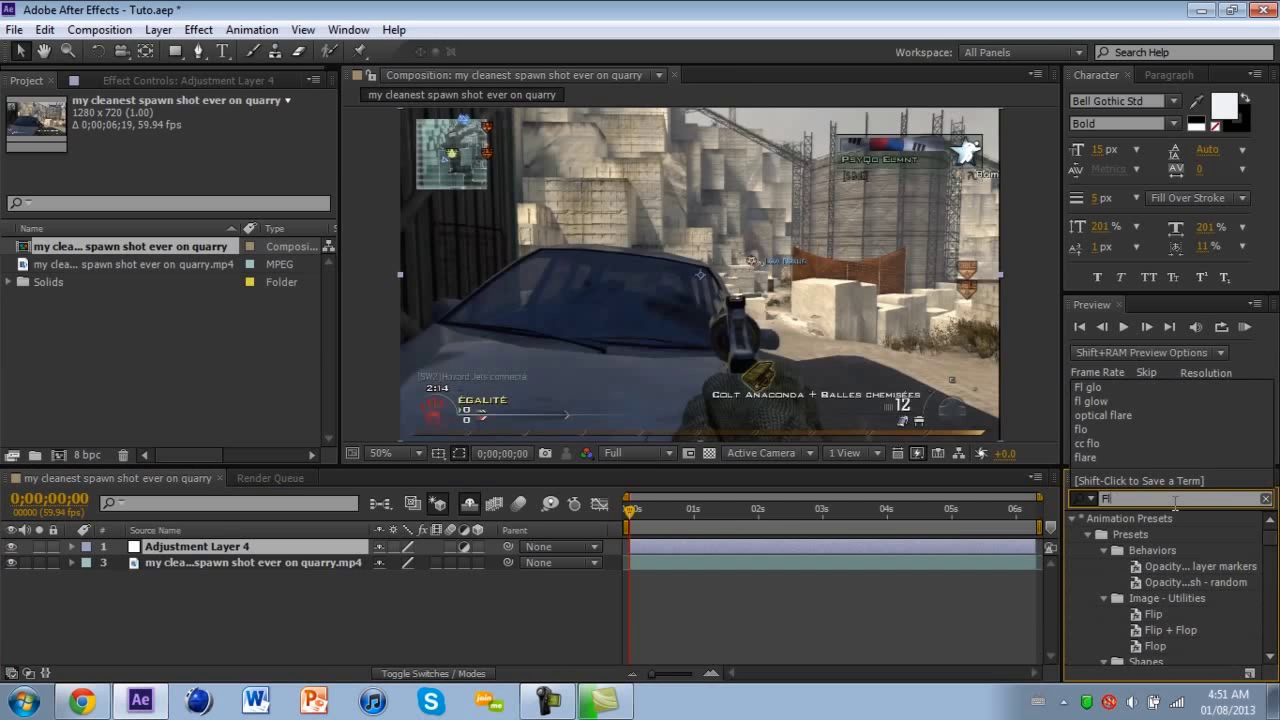
{"action": "type", "text": " glow"}
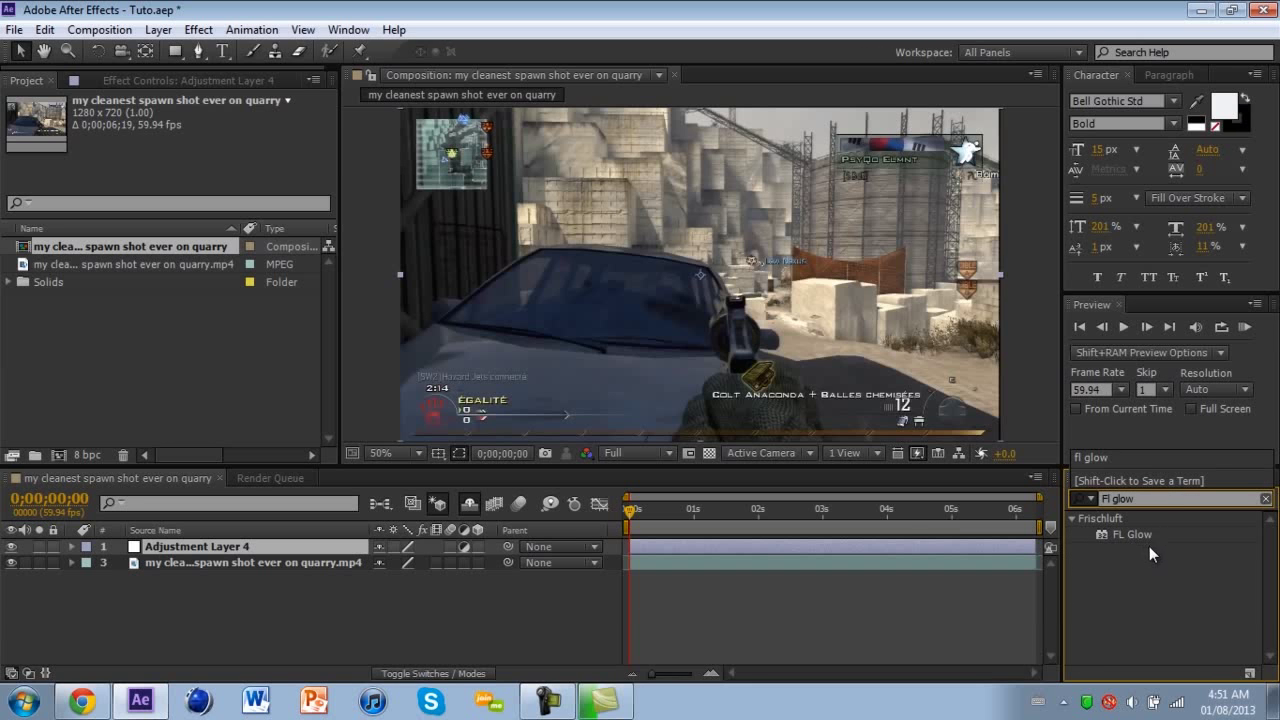
{"action": "mouse_move", "coordinate": [1128, 537]}
{"action": "left_mouse_down"}
{"action": "mouse_move", "coordinate": [1110, 545]}
{"action": "mouse_move", "coordinate": [1137, 532]}
{"action": "left_mouse_up"}
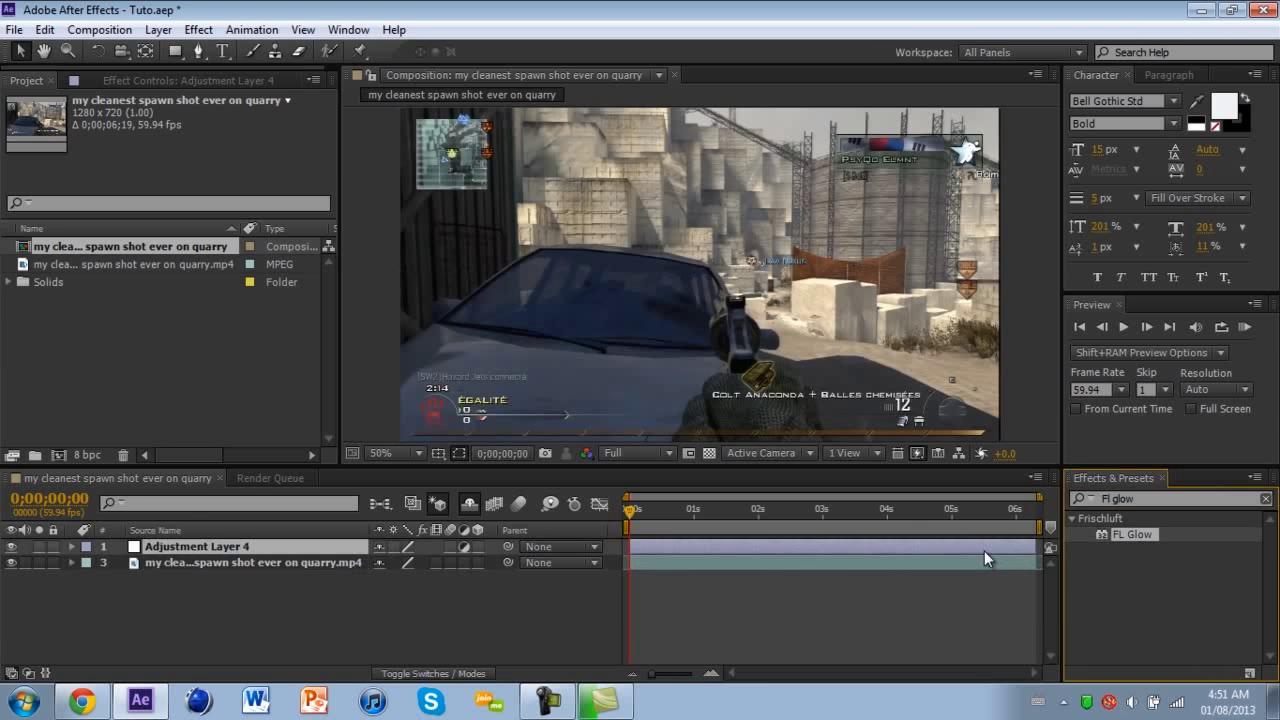
{"action": "left_click_drag", "start_coordinate": [984, 551], "coordinate": [984, 550]}
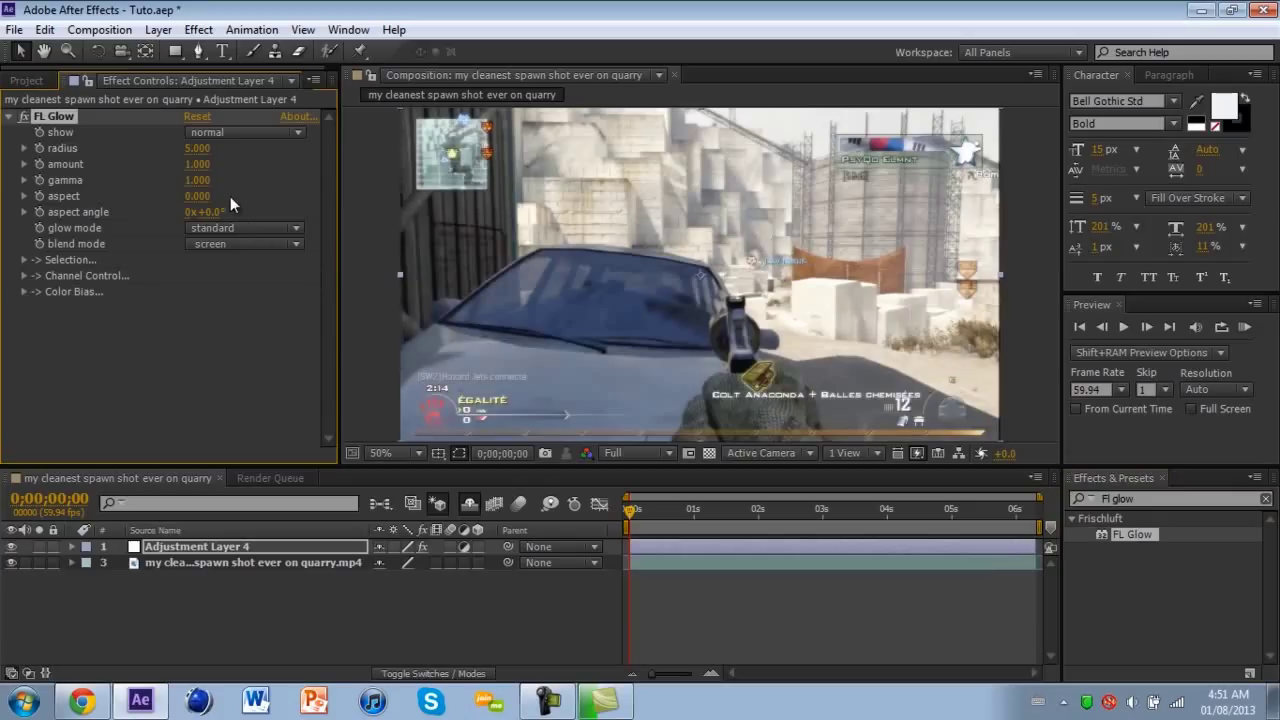
In Effect Controls, enter FL Glow radius 120, amount 0.95, gamma 0.95 and aspect 0.8.
{"action": "left_click", "coordinate": [194, 148]}
{"action": "left_click", "coordinate": [200, 164]}
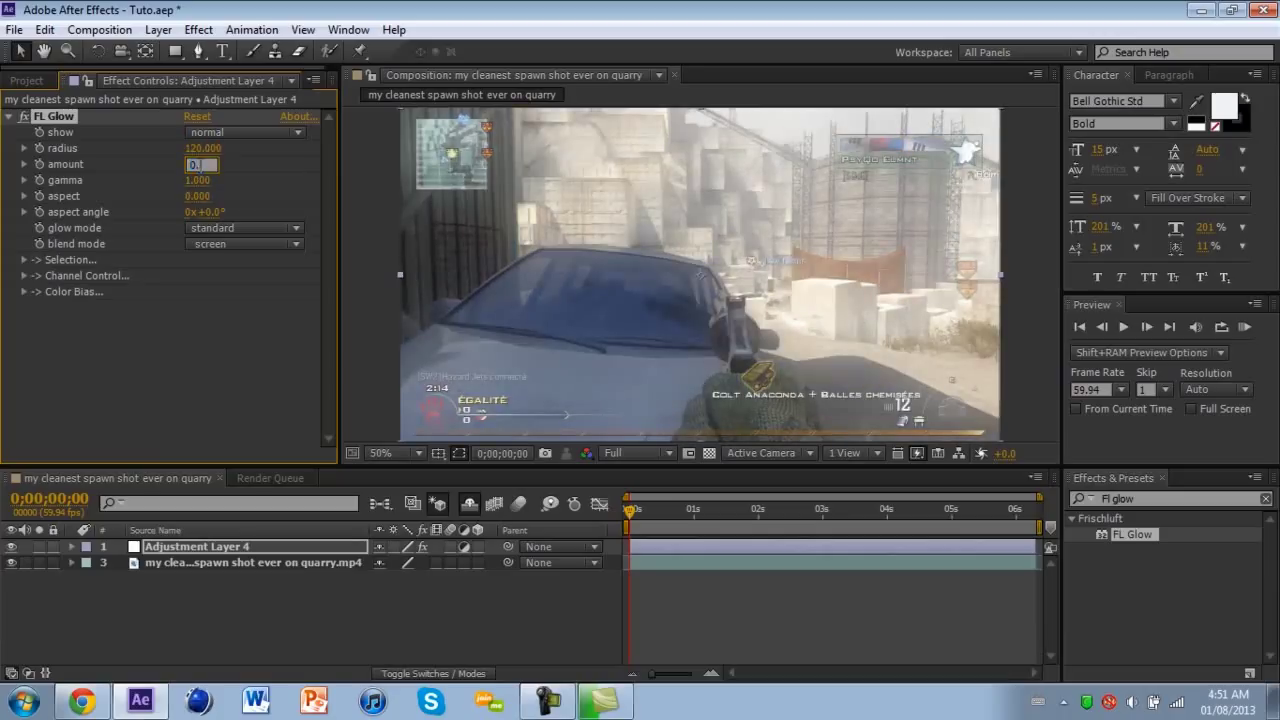
{"action": "type", "text": "0.95"}
{"action": "left_click", "coordinate": [197, 180]}
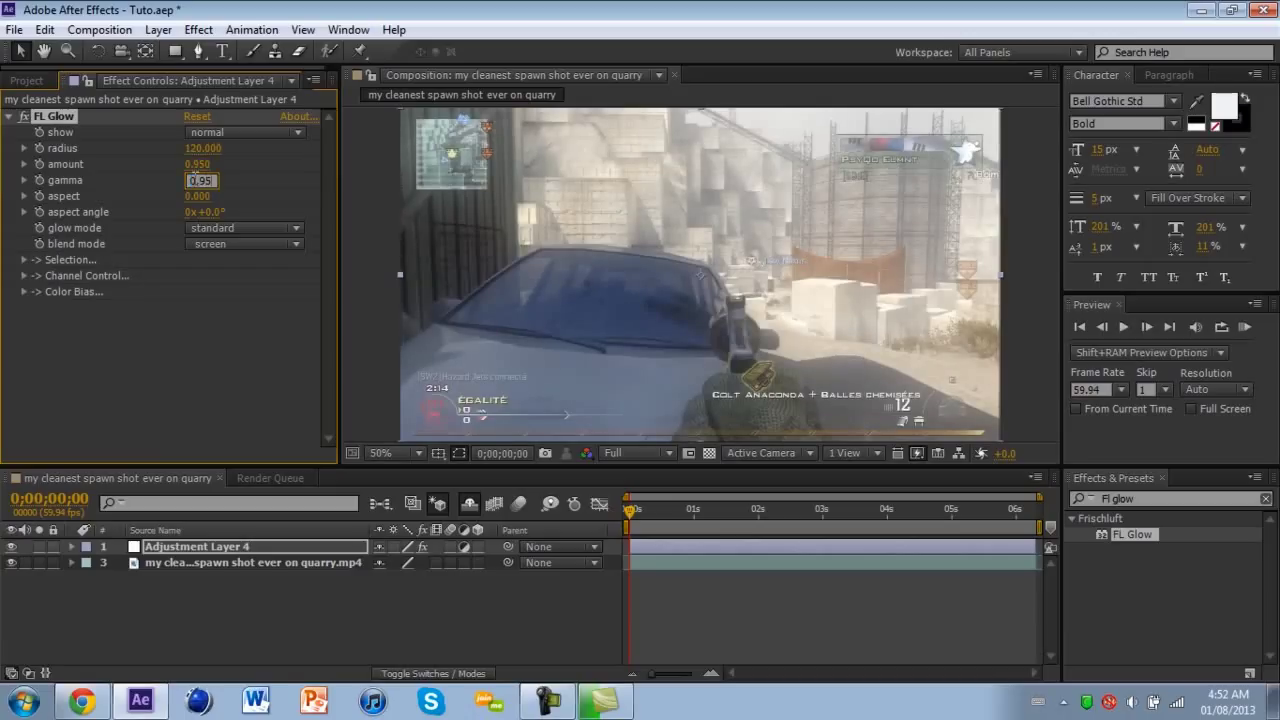
{"action": "type", "text": "0.95"}
{"action": "key", "text": "Return"}
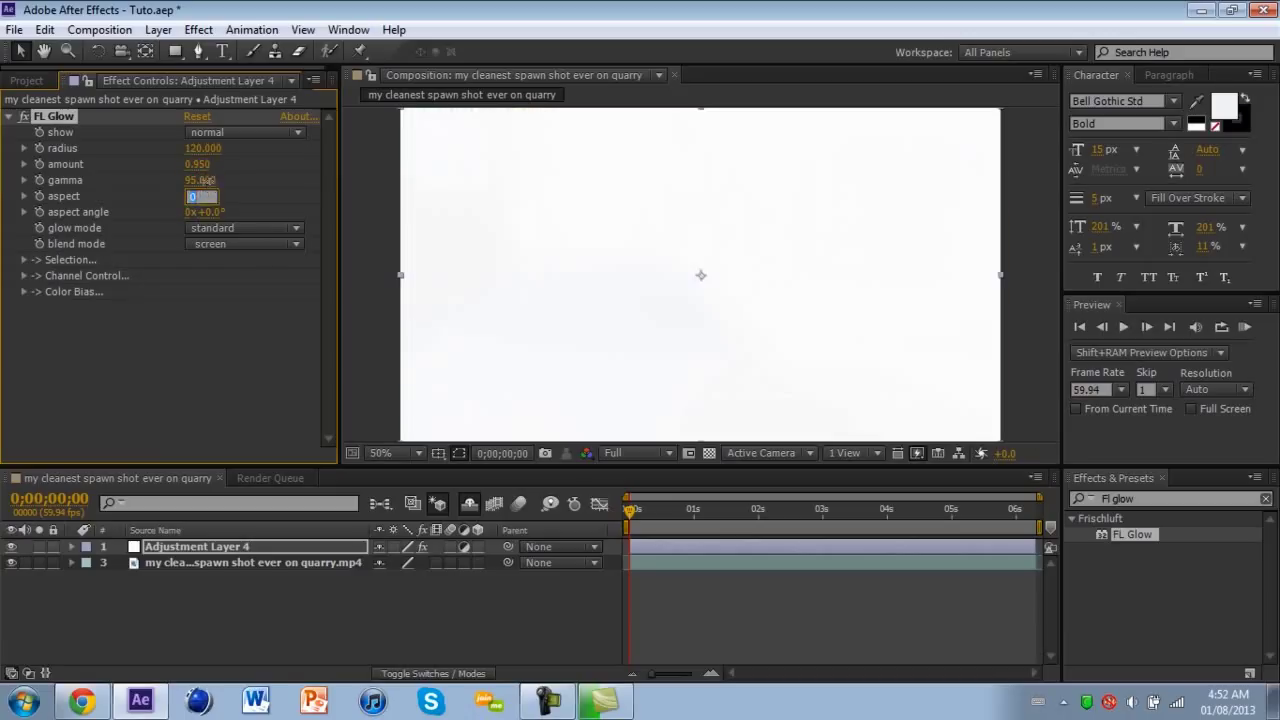
{"action": "type", "text": "0.9"}
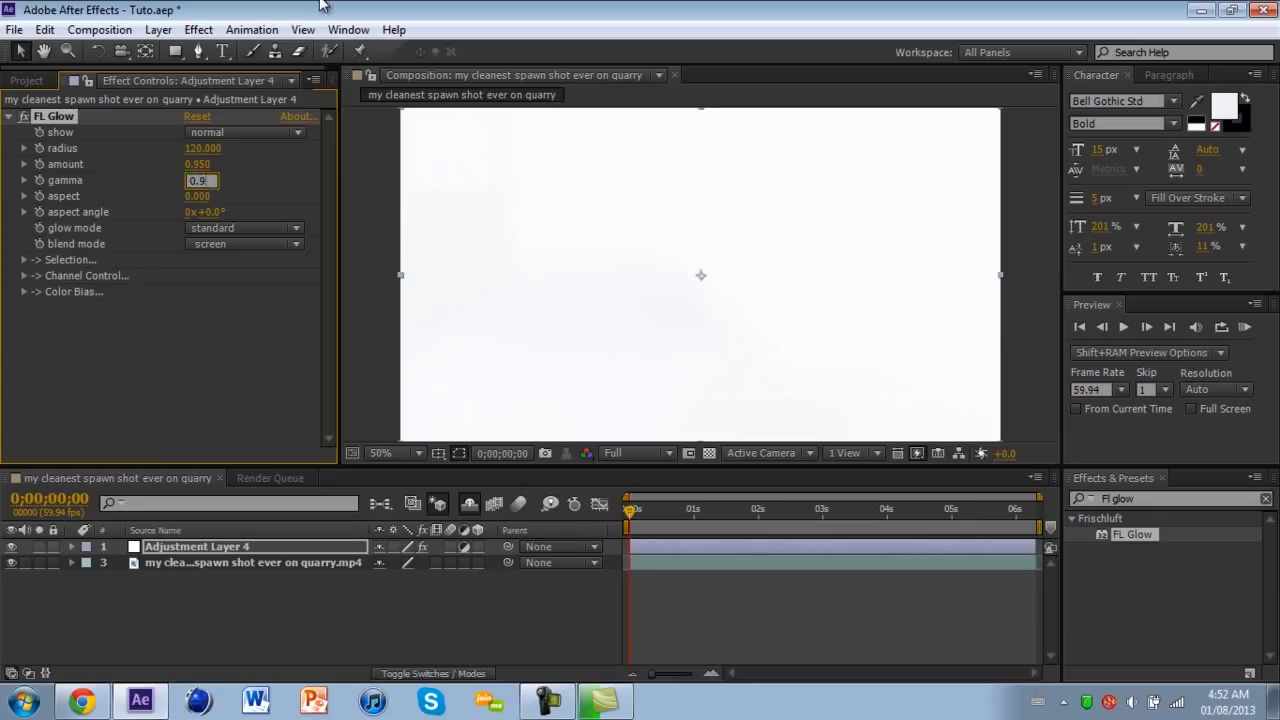
{"action": "type", "text": "5"}
{"action": "key", "text": "Return"}
{"action": "left_click", "coordinate": [201, 197]}
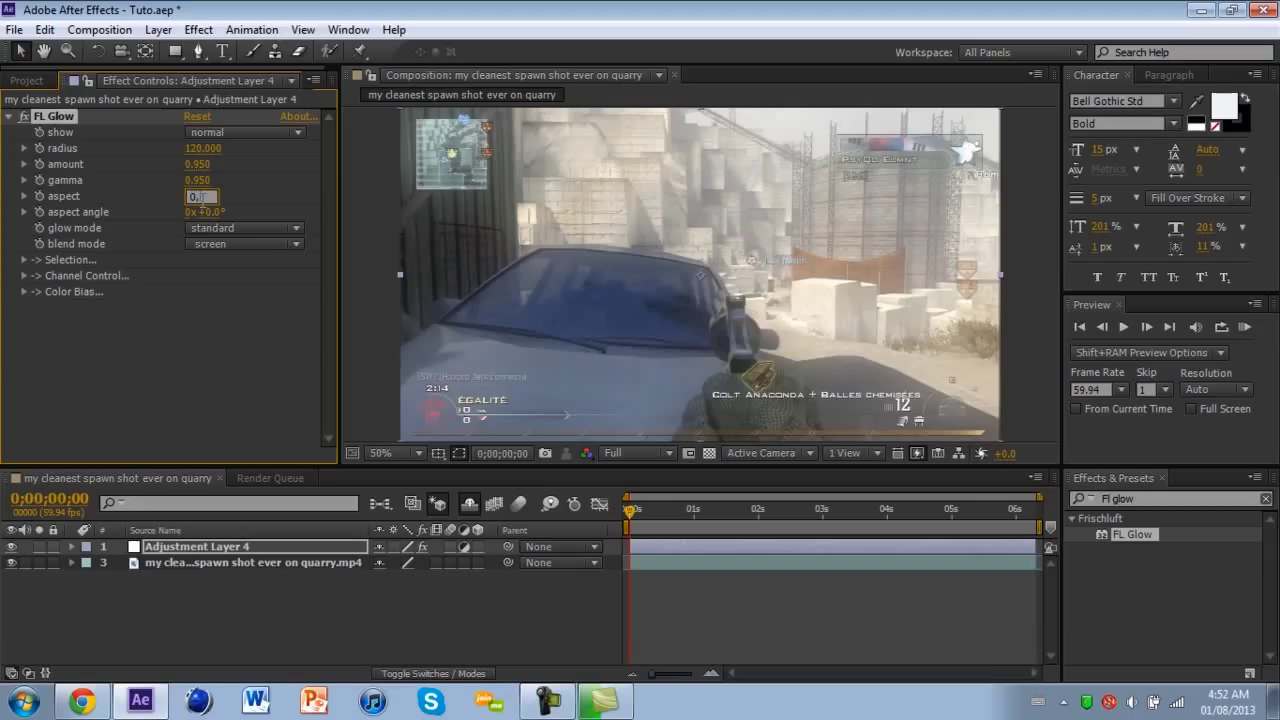
{"action": "type", "text": "0.8"}
{"action": "key", "text": "Return"}
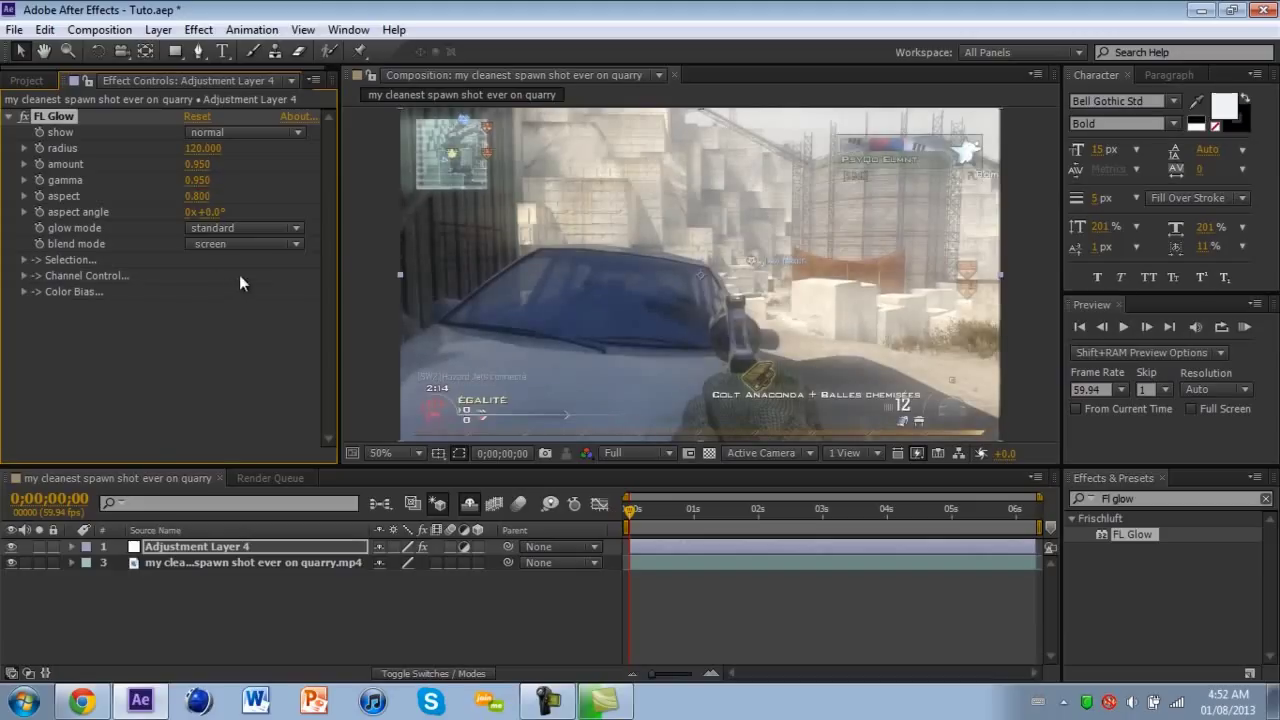
Switch FL Glow to abberative mode and try aspect values of about -0.57 and 0.
{"action": "left_click", "coordinate": [246, 226]}
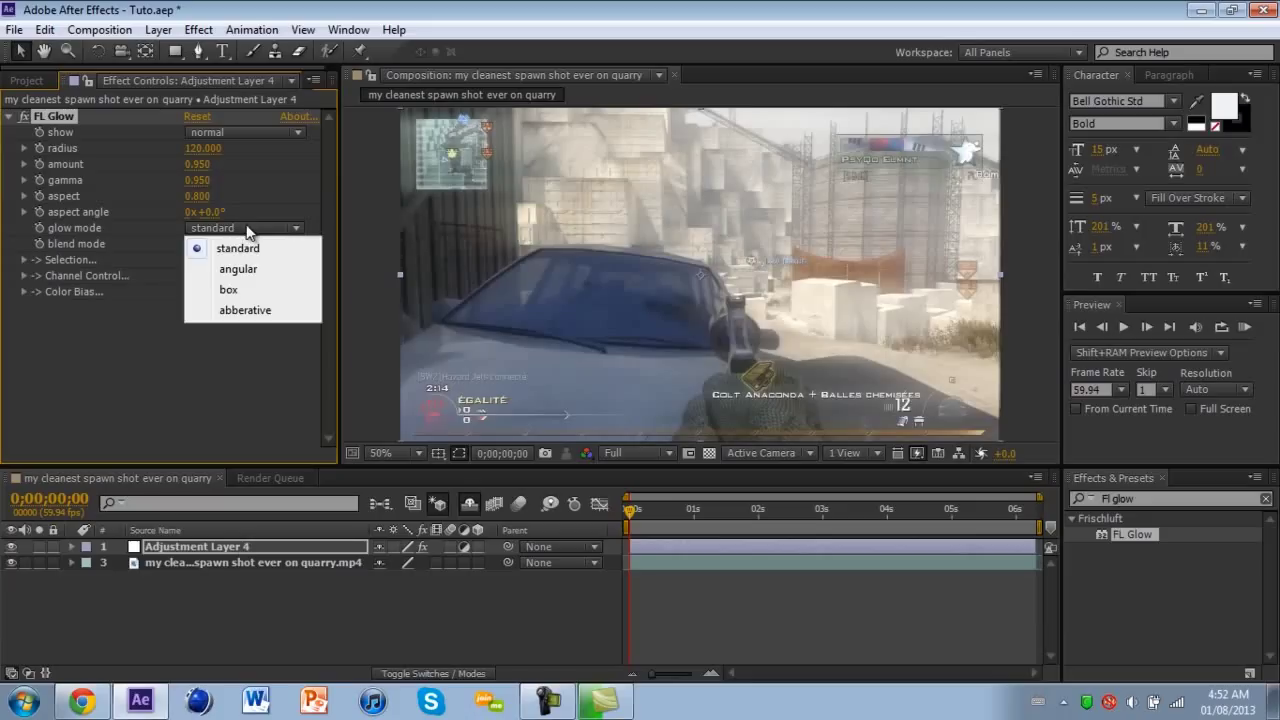
{"action": "left_click", "coordinate": [218, 309]}
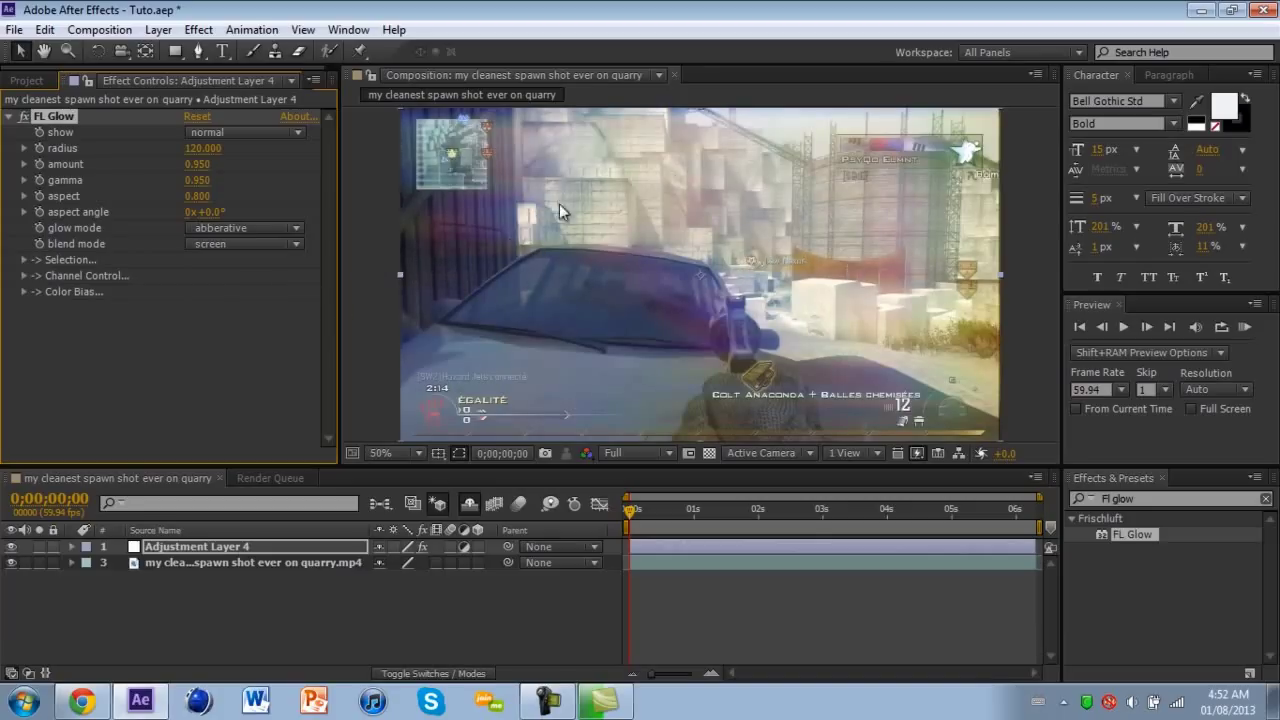
{"action": "left_click_drag", "start_coordinate": [207, 202], "coordinate": [96, 214]}
{"action": "left_click", "coordinate": [196, 198]}
{"action": "type", "text": "0"}
{"action": "key", "text": "Return"}
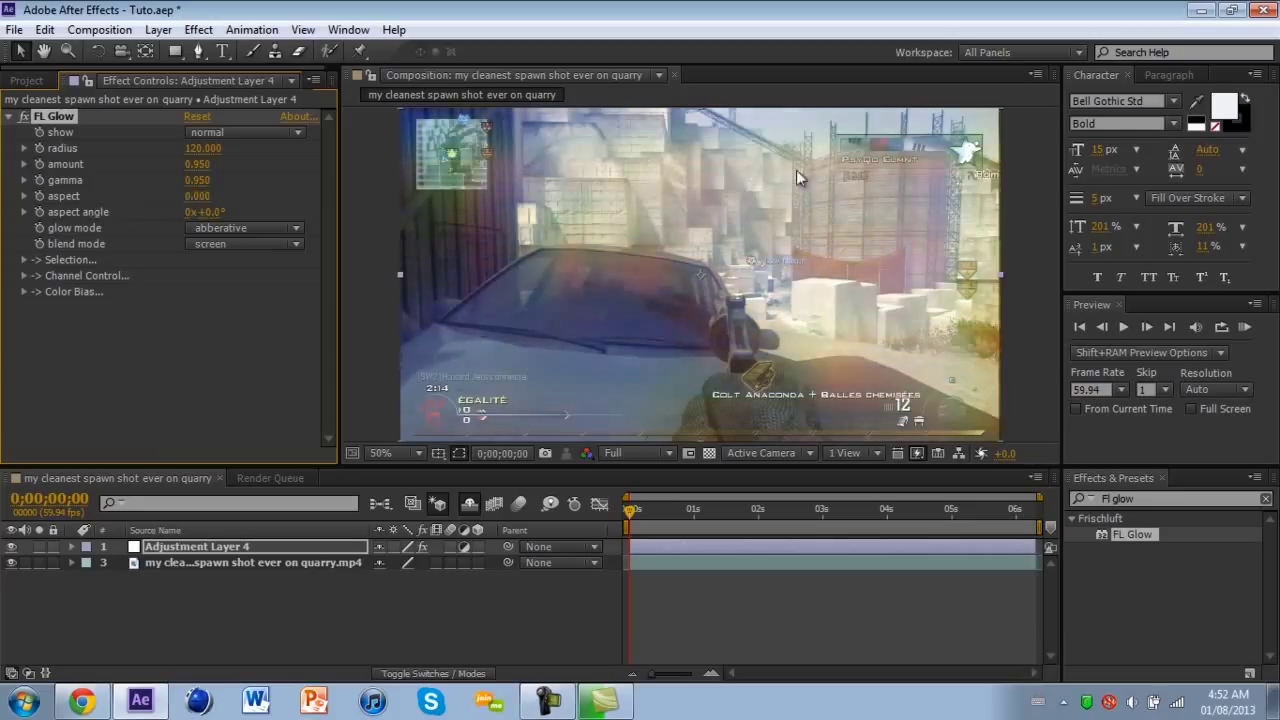
Try aspect 1, set aspect back to 0.8, and unhide Adjustment Layer 1 in the timeline.
{"action": "left_click", "coordinate": [199, 195]}
{"action": "type", "text": "1"}
{"action": "key", "text": "Return"}
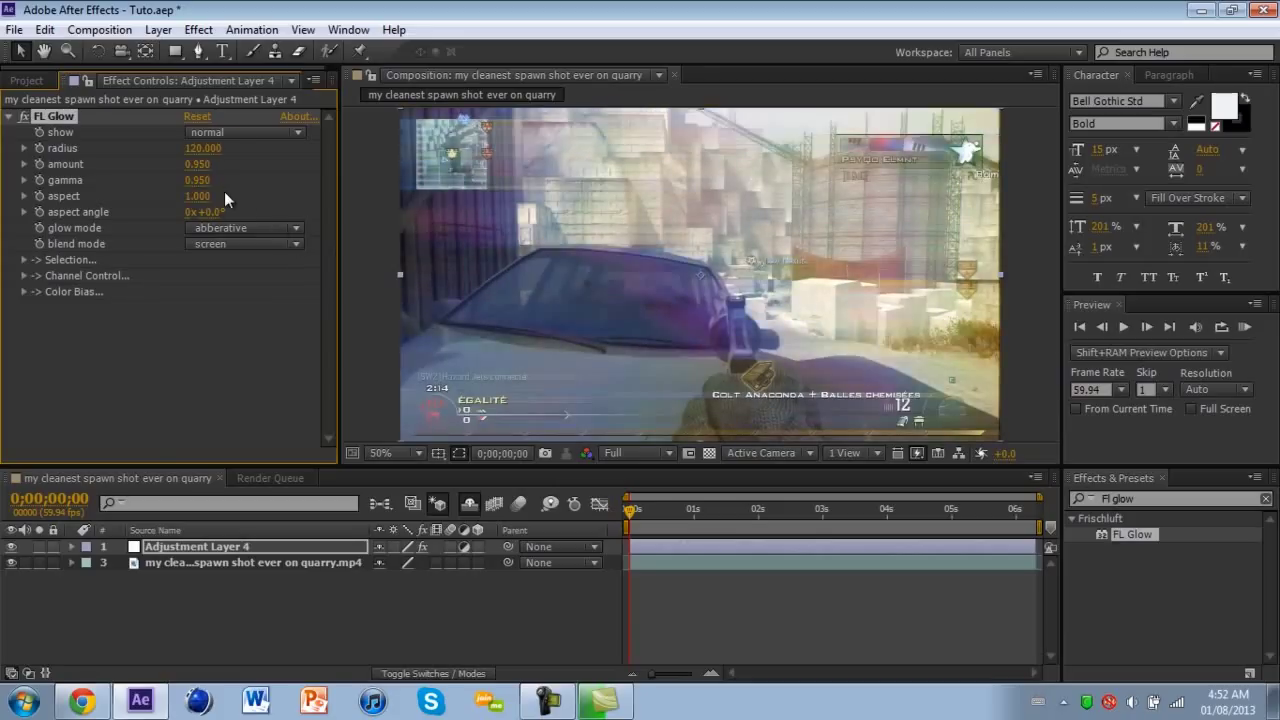
{"action": "left_click", "coordinate": [199, 196]}
{"action": "type", "text": "0.8"}
{"action": "key", "text": "Return"}
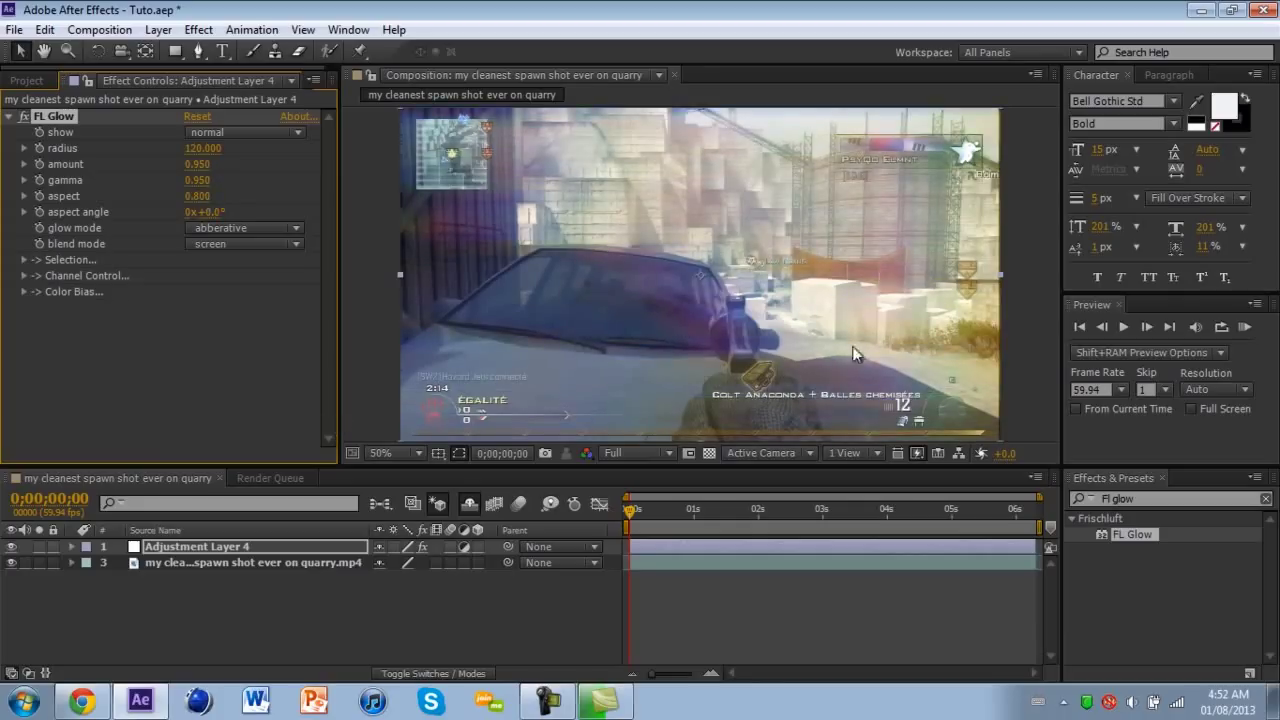
{"action": "left_click", "coordinate": [231, 366]}
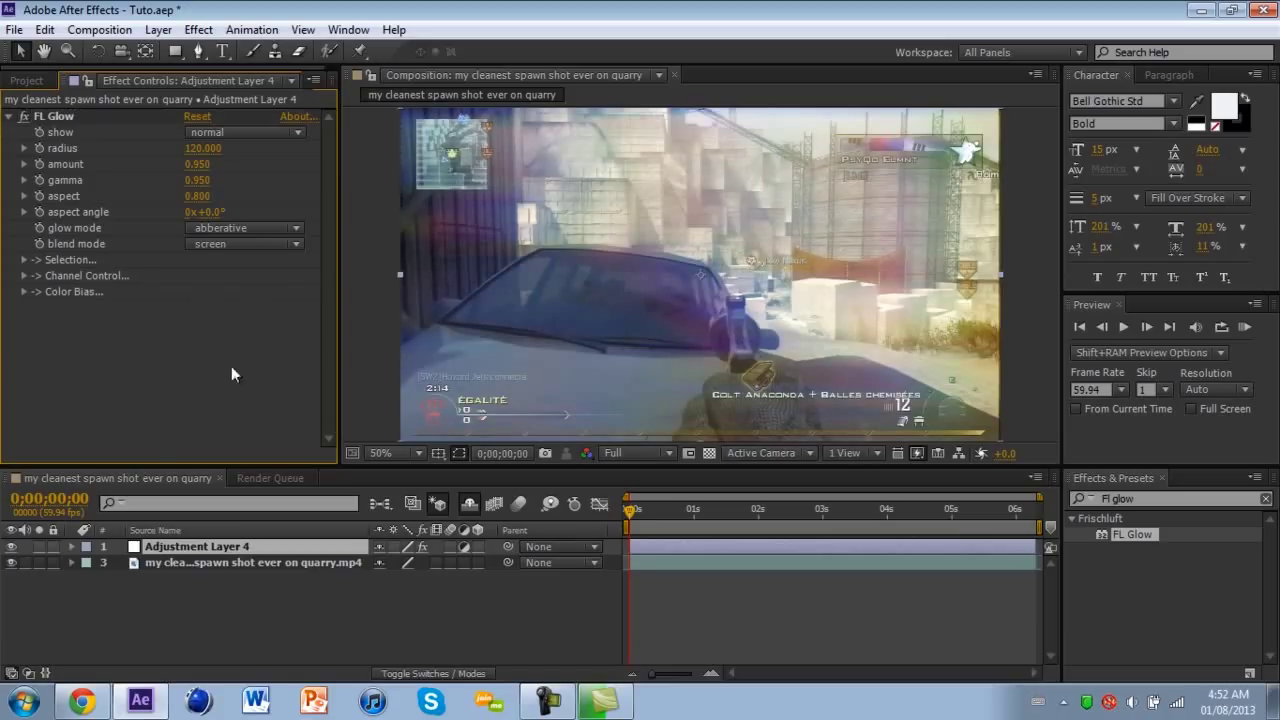
{"action": "left_click", "coordinate": [468, 505]}
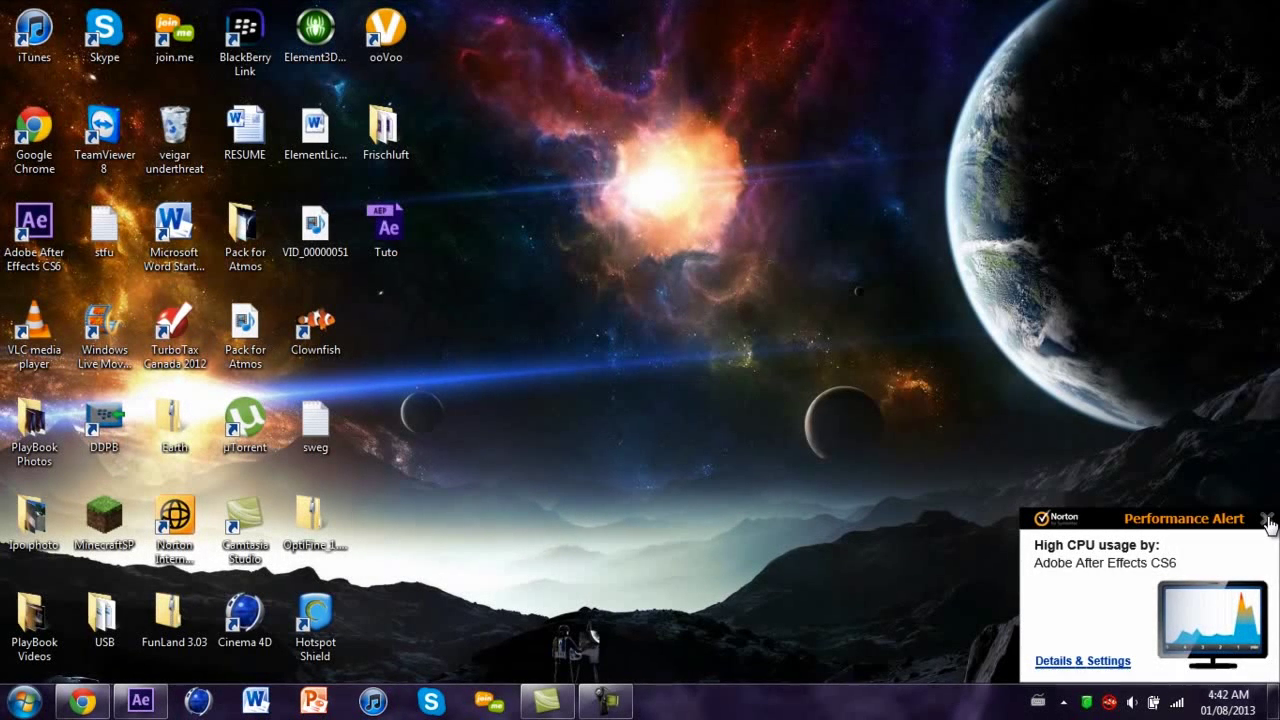
Dismiss Norton's high-CPU Performance Alert and bring Chrome back up.
{"action": "left_click", "coordinate": [1267, 521]}
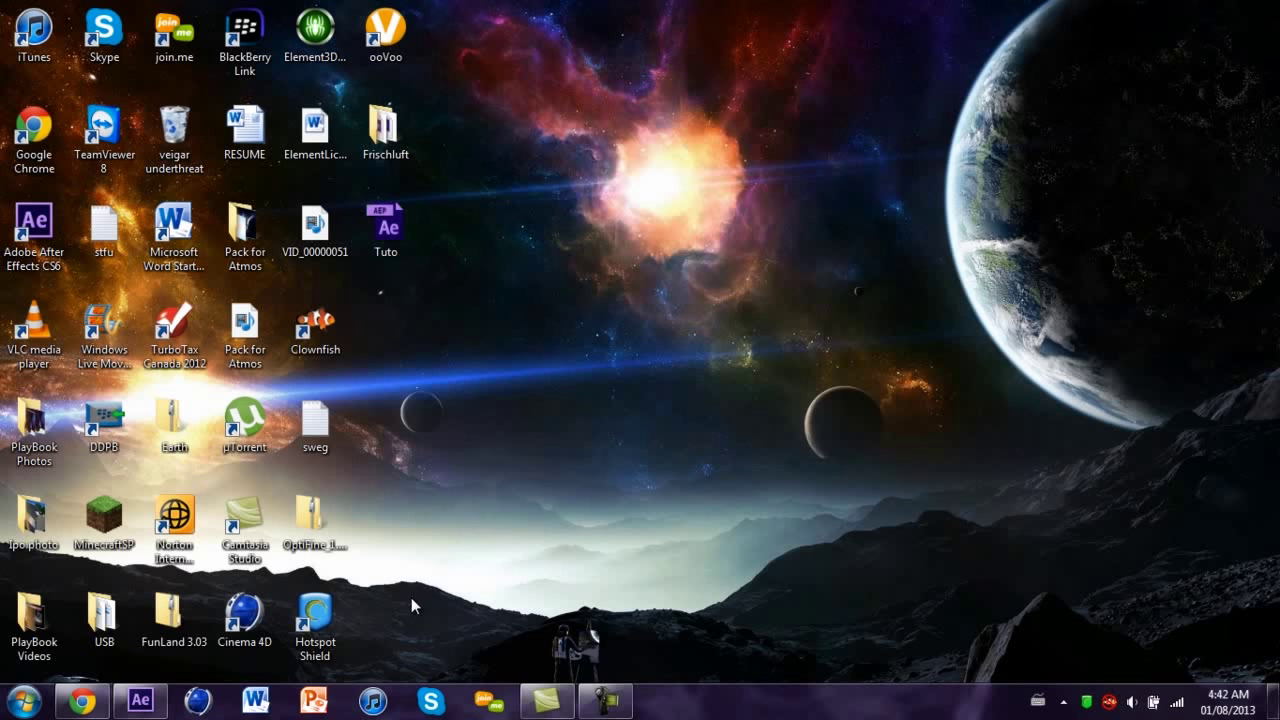
{"action": "left_click", "coordinate": [83, 701]}
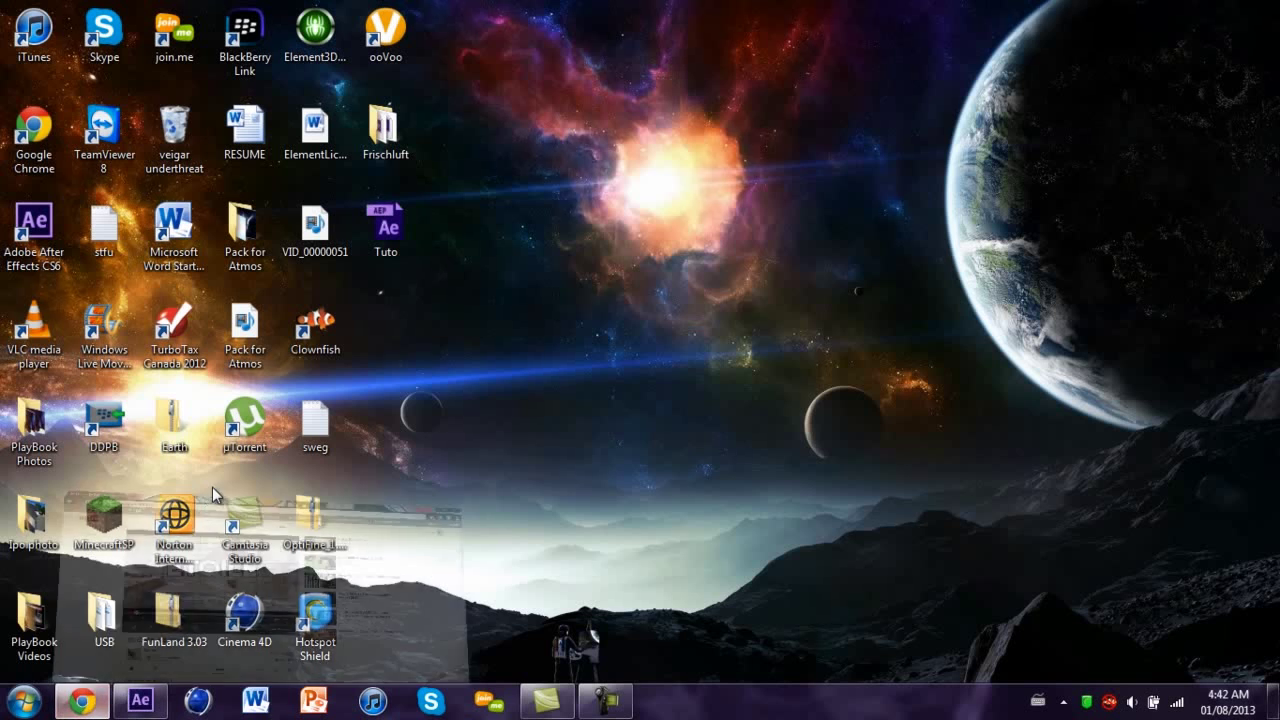